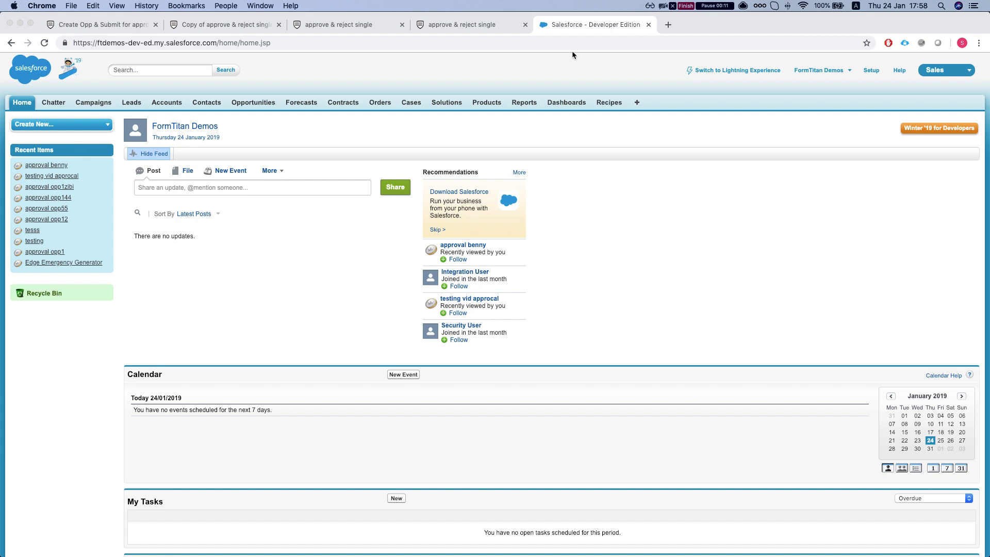
# Find Approval Processes in the Salesforce setup and open the active Opportunity process "opp testing".
pyautogui.click(871, 70)
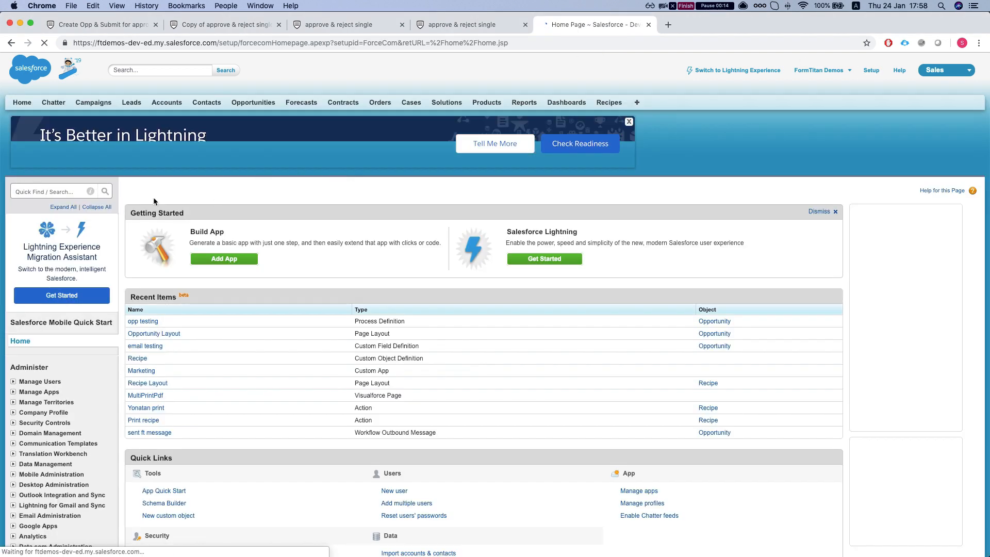
pyautogui.click(72, 191)
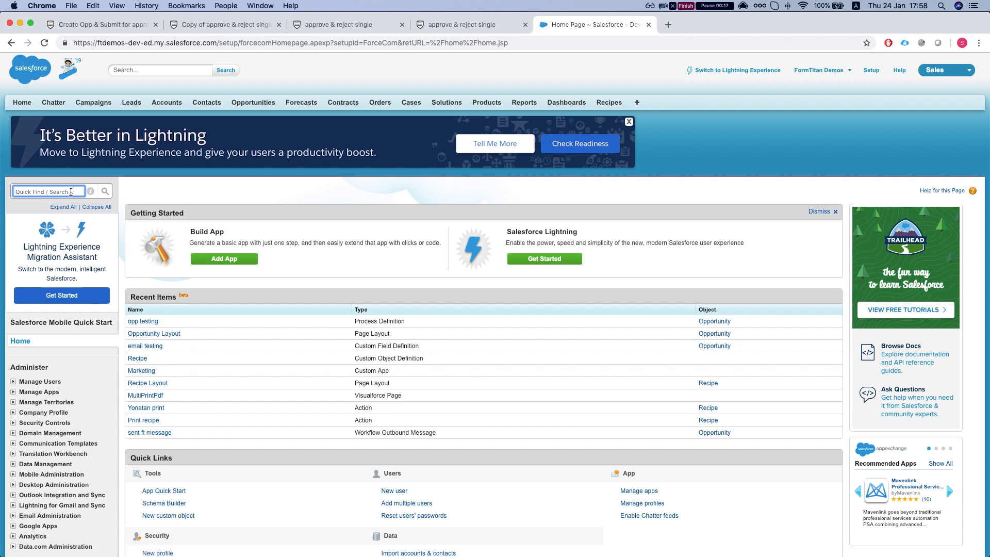
pyautogui.write('approval')
pyautogui.click(65, 340)
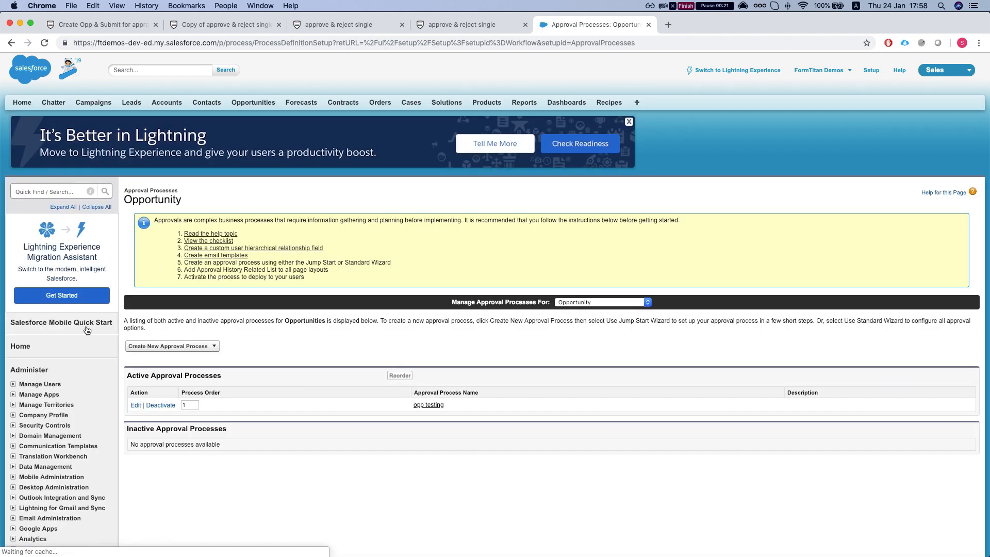
pyautogui.click(425, 335)
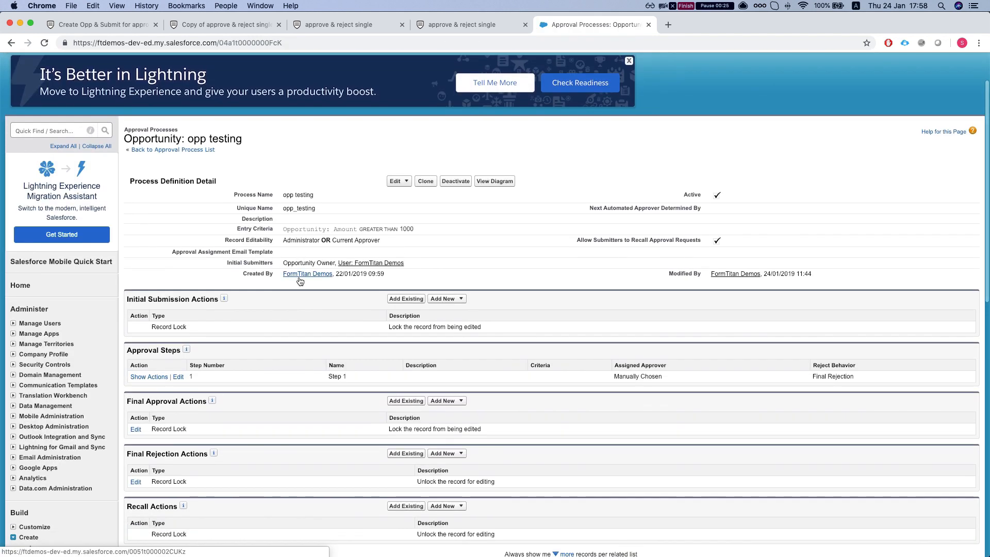
# Examine the entry criteria in the process definition detail of the opp testing process.
pyautogui.scroll(-1, 281, 222)
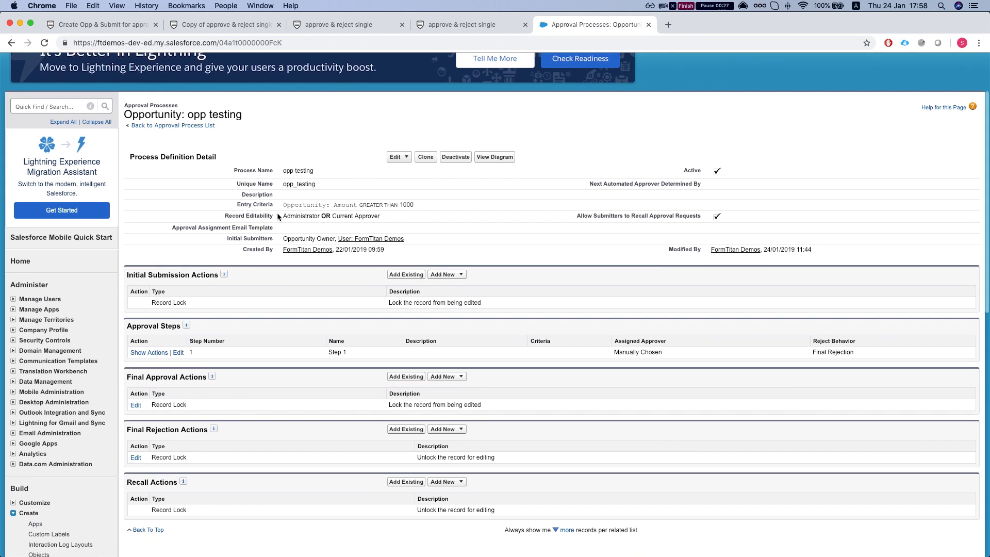
pyautogui.moveTo(281, 204); pyautogui.dragTo(377, 205)
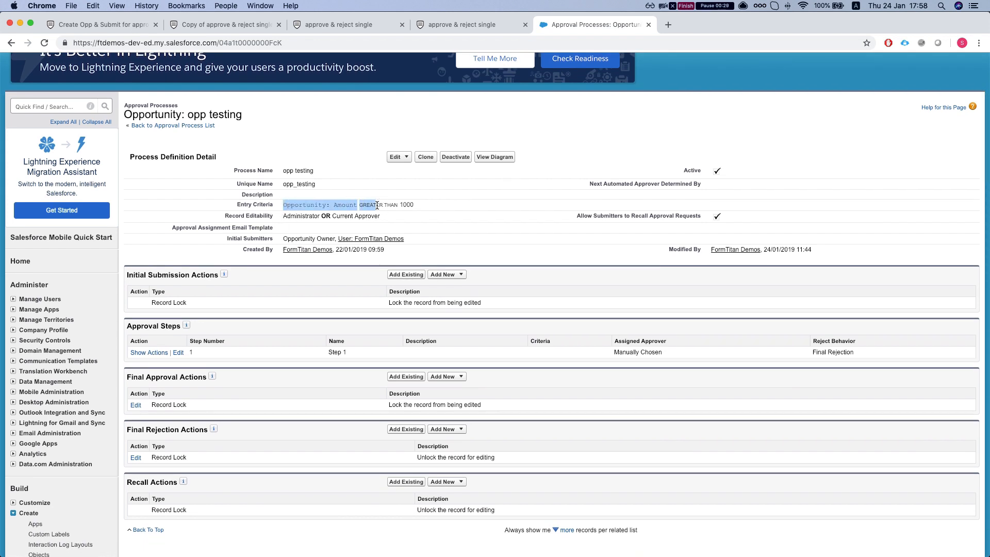
pyautogui.click(358, 205)
pyautogui.moveTo(332, 205); pyautogui.dragTo(436, 207)
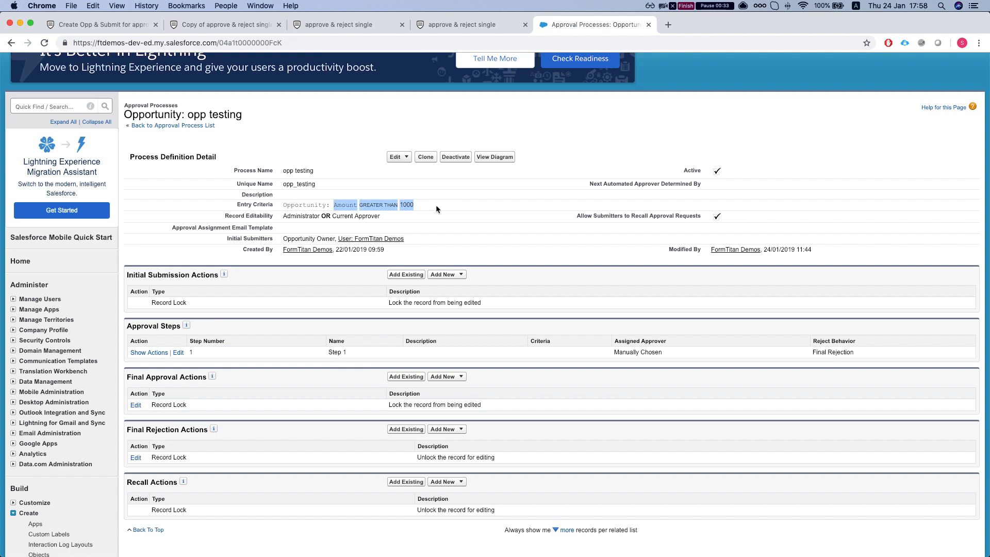
# Examine the process's approval steps and its final approval, final rejection and recall actions.
pyautogui.scroll(-2, 361, 222)
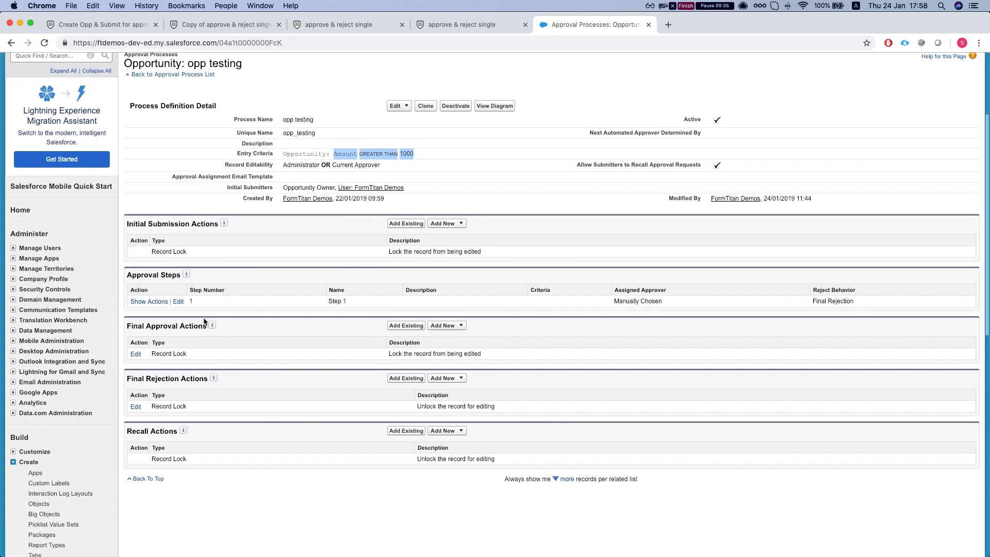
pyautogui.scroll(-1, 206, 312)
pyautogui.scroll(-1, 232, 278)
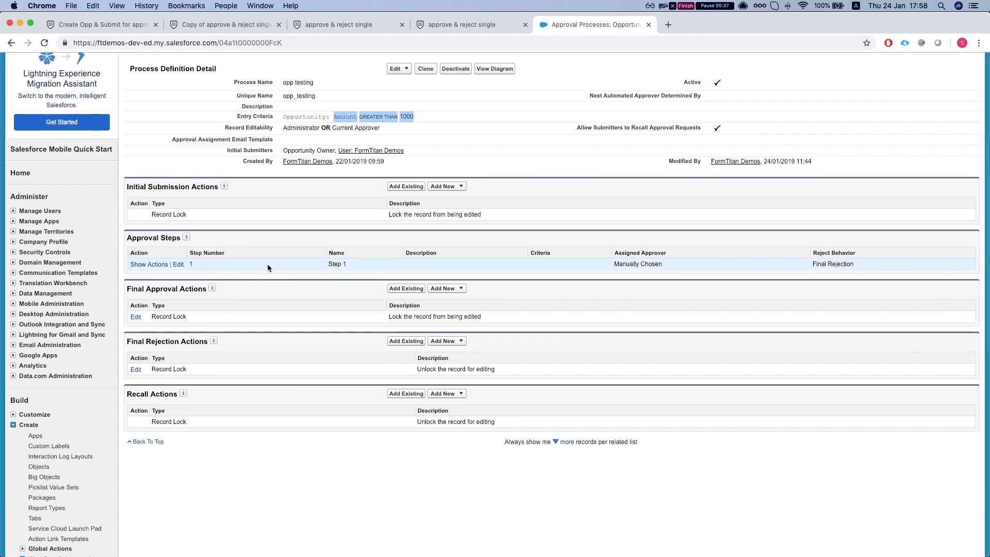
pyautogui.scroll(-1, 268, 264)
pyautogui.moveTo(155, 300); pyautogui.dragTo(191, 301)
pyautogui.scroll(-1, 191, 301)
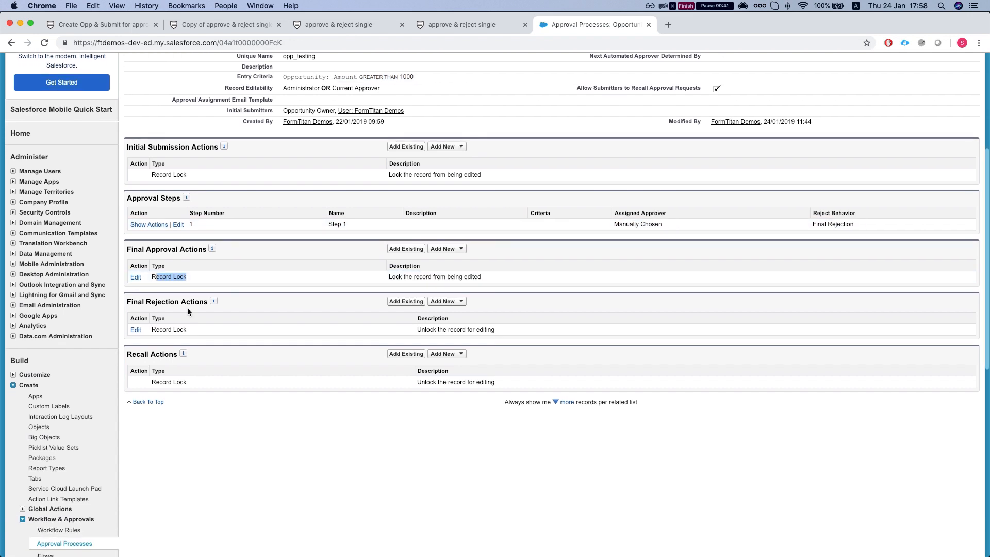
pyautogui.moveTo(153, 328); pyautogui.dragTo(190, 326)
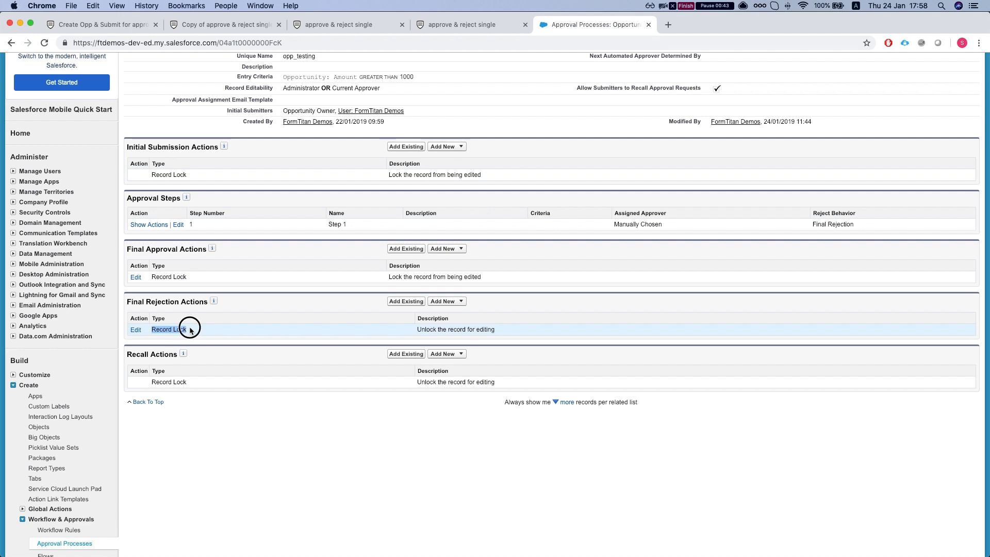
pyautogui.click(189, 326)
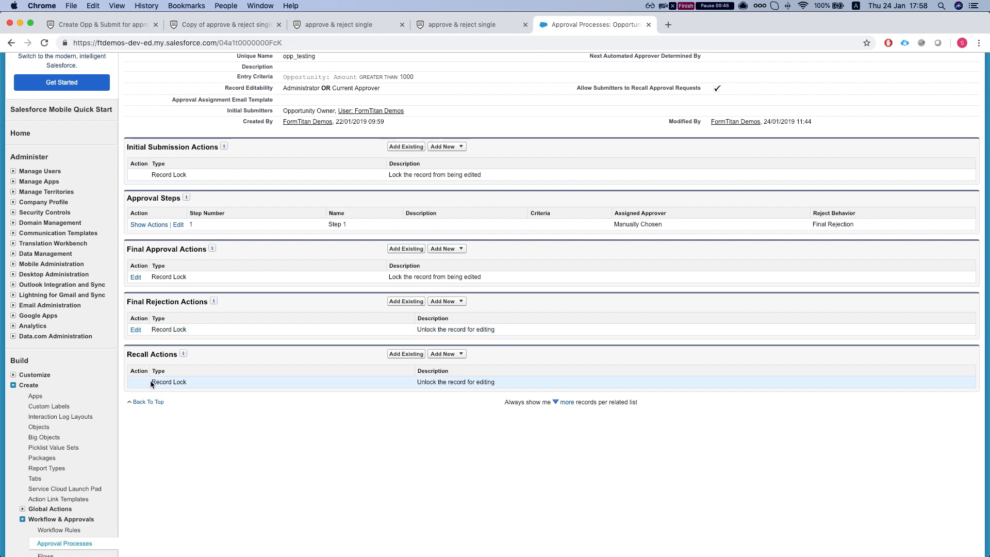
pyautogui.moveTo(150, 381); pyautogui.dragTo(200, 383)
pyautogui.click(202, 383)
pyautogui.scroll(5, 202, 382)
pyautogui.scroll(3, 342, 150)
# Switch to FormTitan and bring up the "Create Opp & Submit for approval" form in the editor.
pyautogui.click(348, 26)
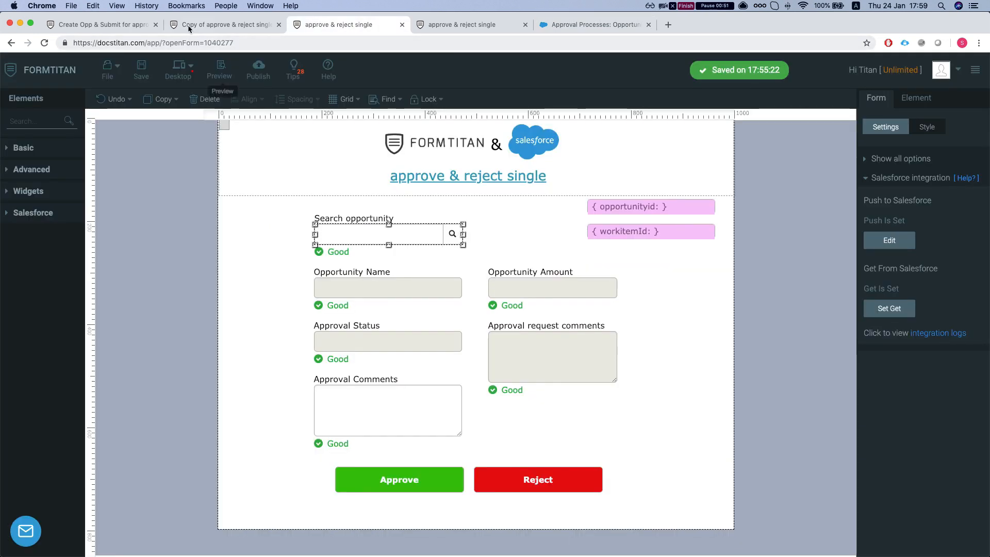
pyautogui.click(209, 27)
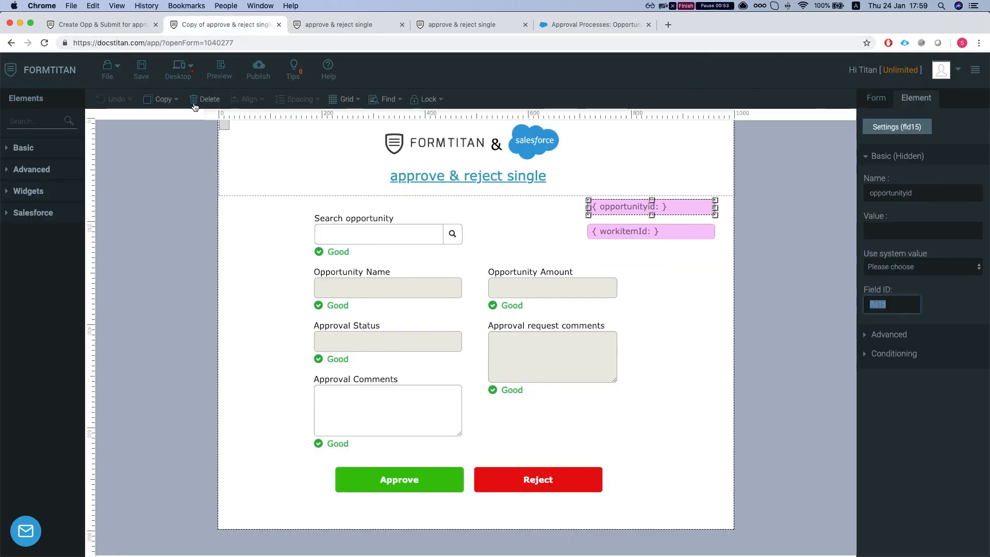
pyautogui.click(99, 27)
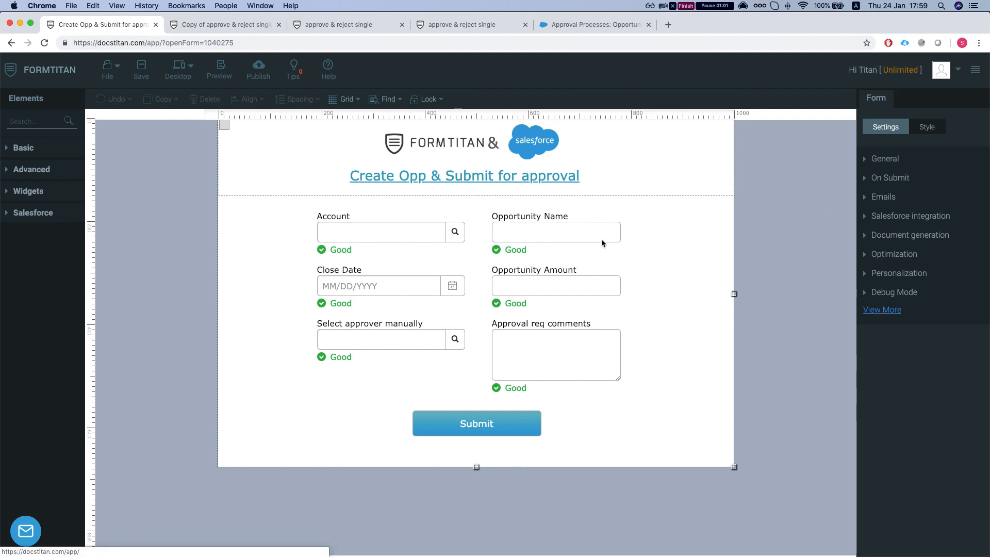
# Inspect the form's Account lookup, Opportunity Name and Approval req comments fields.
pyautogui.click(404, 238)
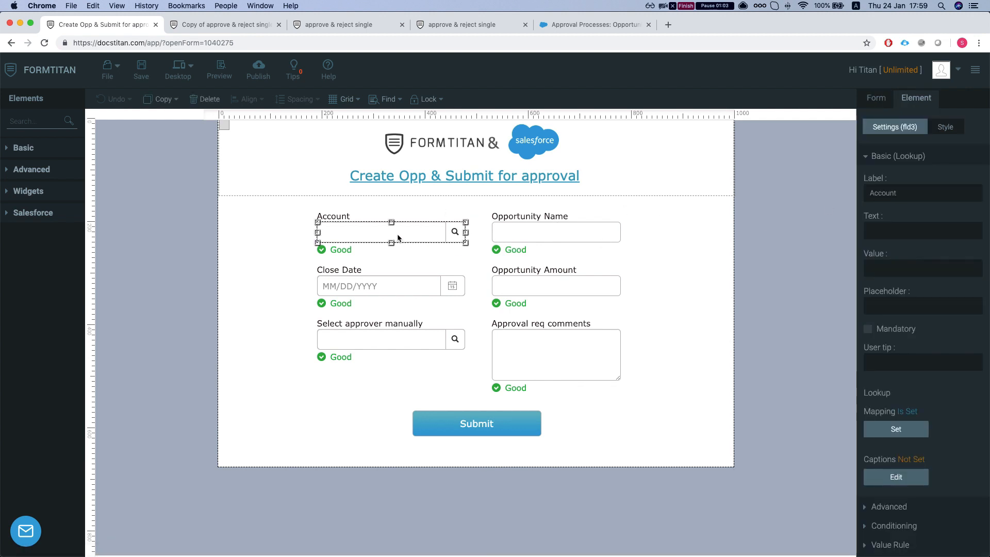
pyautogui.click(533, 229)
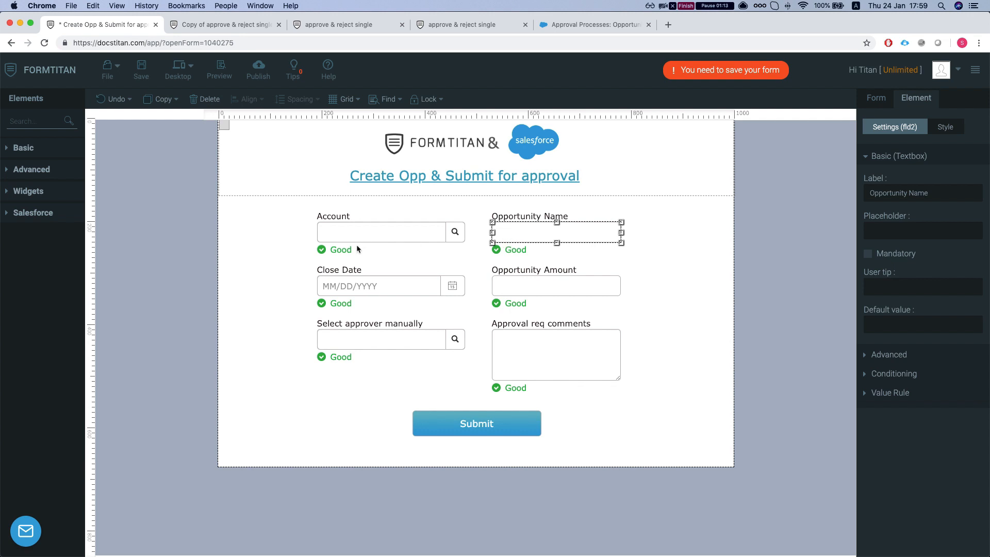
pyautogui.click(360, 237)
pyautogui.click(507, 235)
pyautogui.click(525, 341)
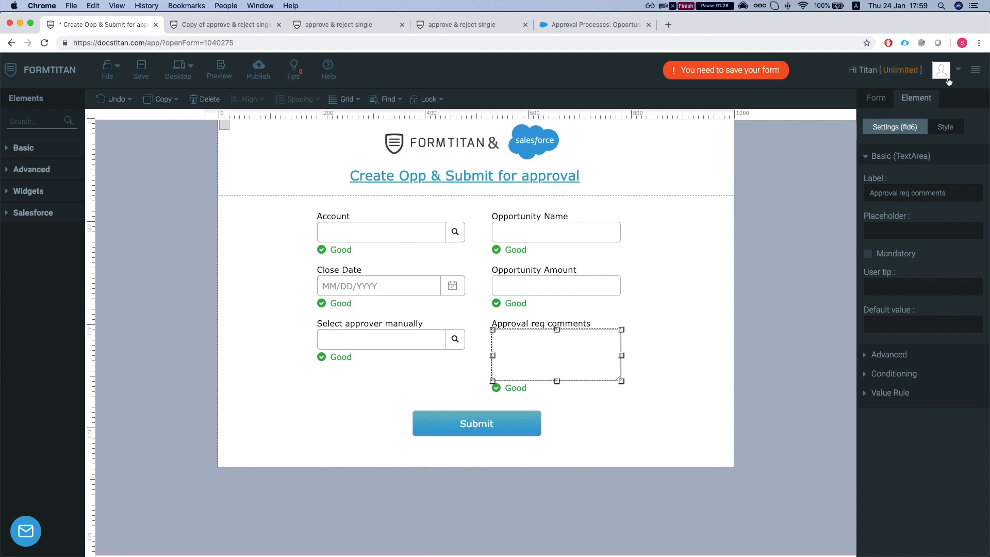
# Open the form's Push to Salesforce settings and edit the #1 Opportunity (create) object.
pyautogui.click(871, 97)
pyautogui.click(899, 217)
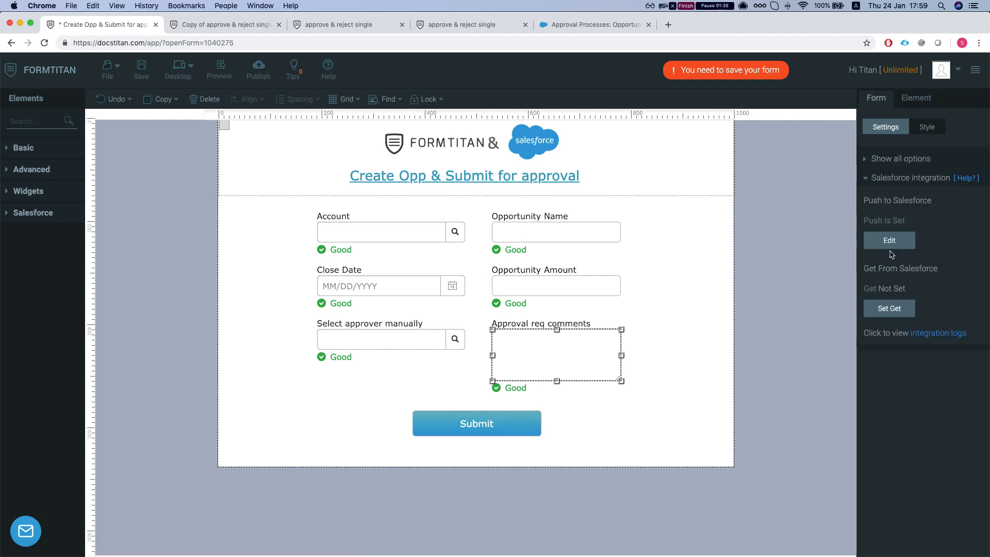
pyautogui.click(888, 241)
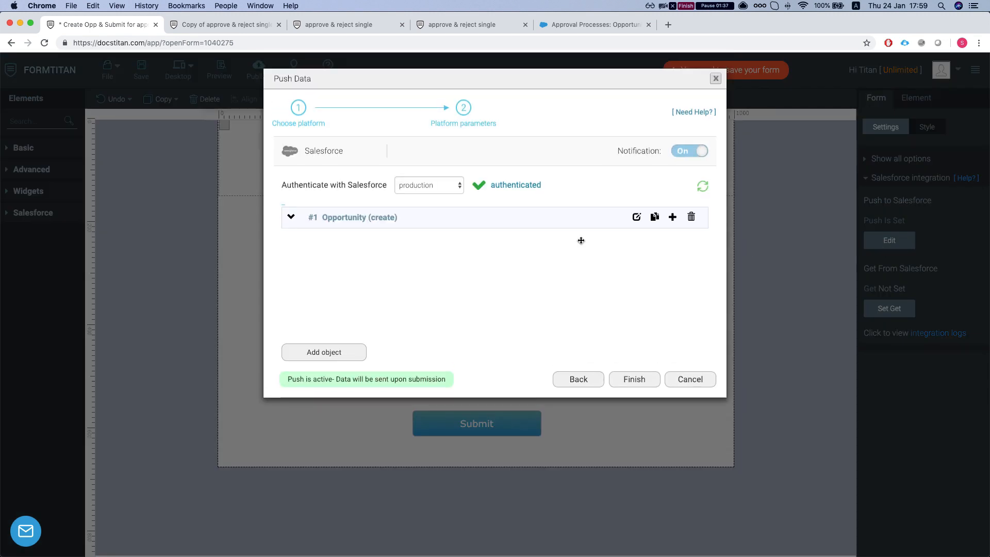
pyautogui.click(635, 218)
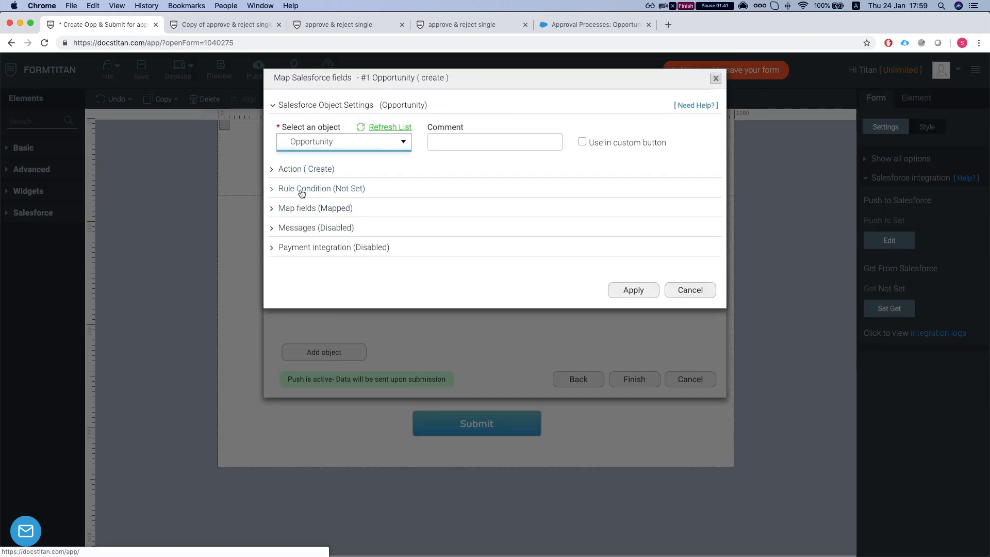
# Open the Opportunity object's field mapping and filter it to Mapped Fields.
pyautogui.click(301, 209)
pyautogui.click(324, 264)
pyautogui.click(724, 136)
pyautogui.click(747, 162)
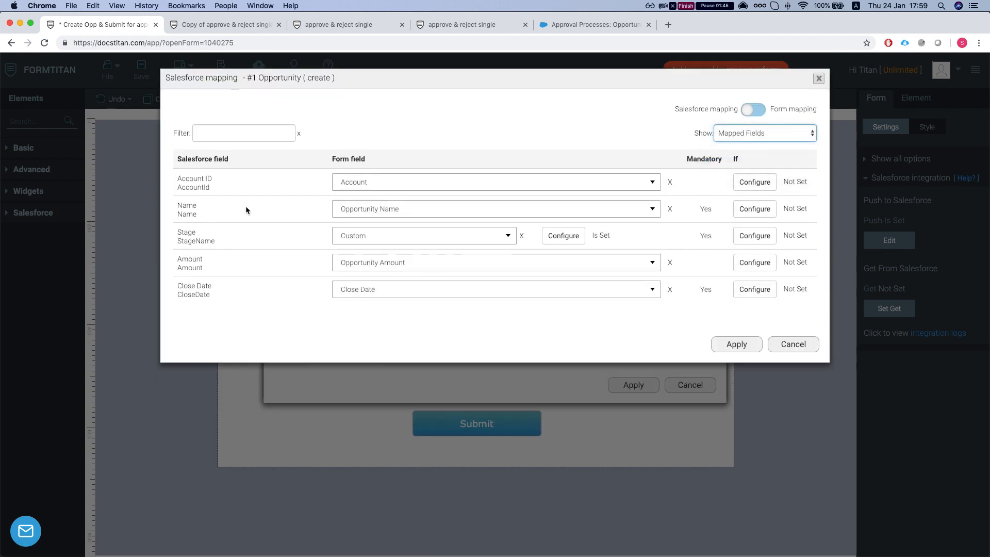
# Check the custom value mapped to Stage, and return to the Push Data object list without applying changes.
pyautogui.click(562, 237)
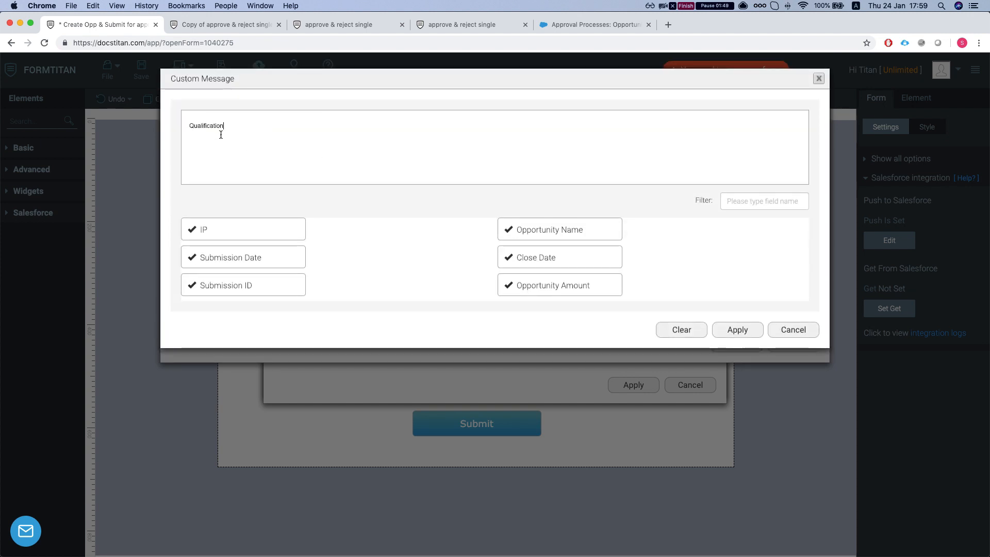
pyautogui.click(784, 330)
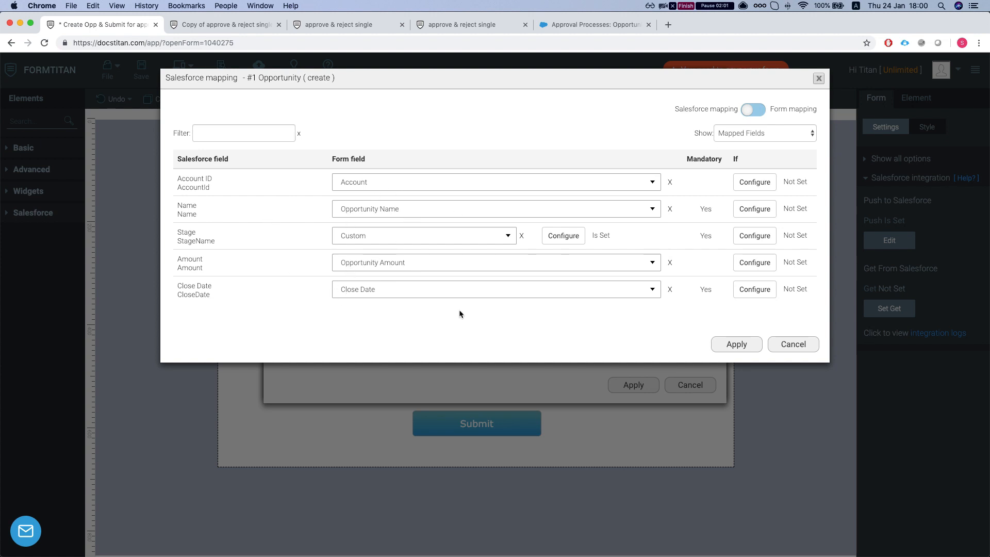
pyautogui.click(794, 345)
pyautogui.click(687, 394)
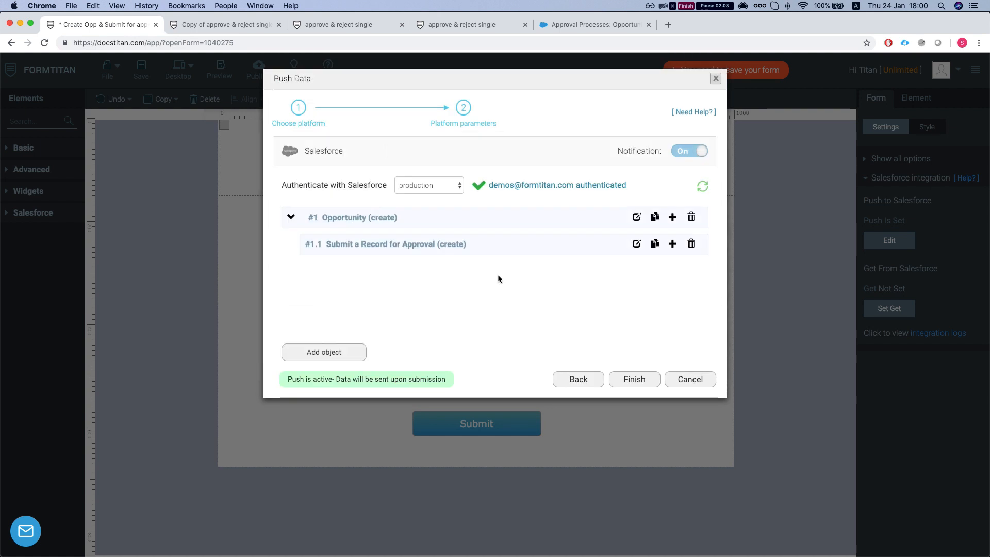
# Open the #1.1 Submit a Record for Approval object and review its object choices and action settings.
pyautogui.click(636, 243)
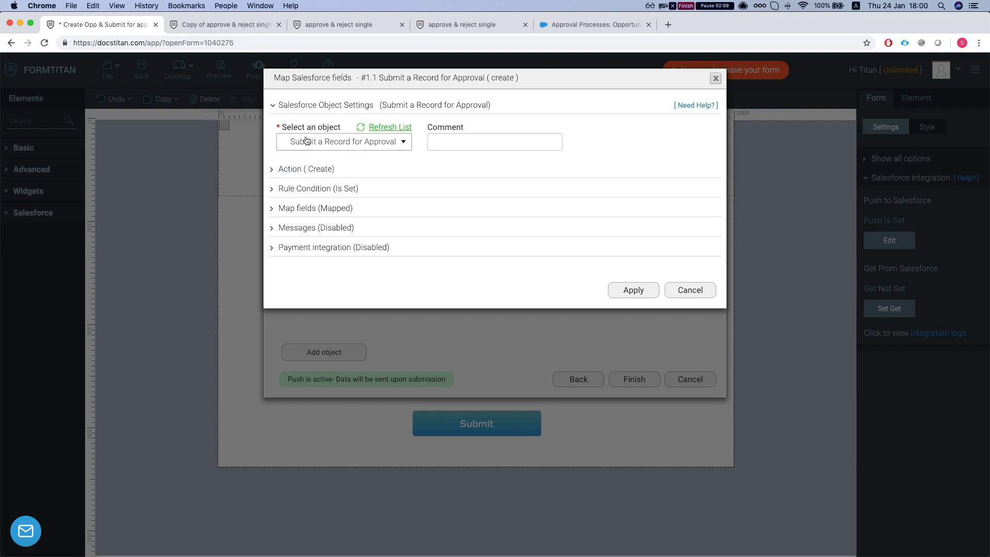
pyautogui.click(318, 149)
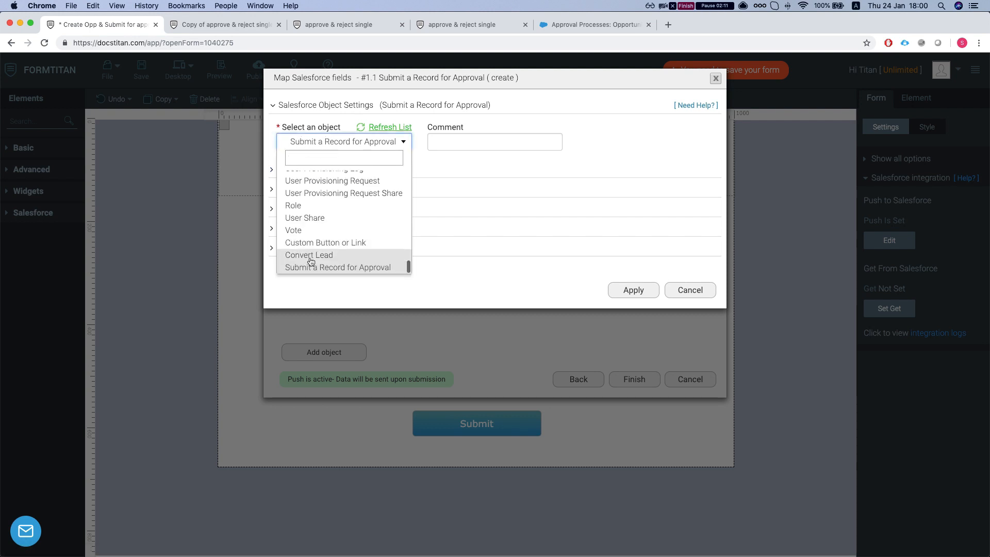
pyautogui.click(518, 171)
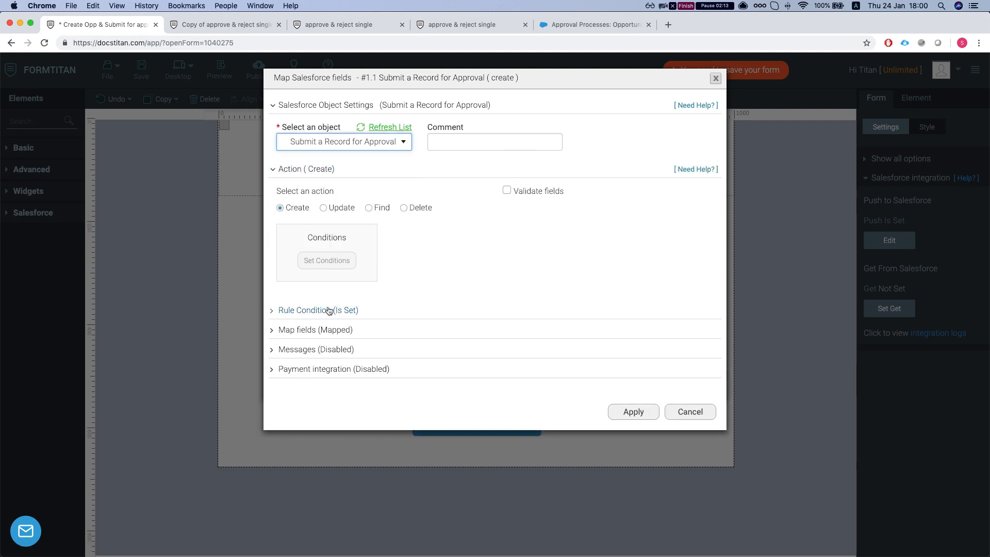
# Open the approval object's field mapping, filter it to Mapped Fields, and examine the Next Approver Ids and Comments mappings.
pyautogui.click(299, 331)
pyautogui.click(327, 380)
pyautogui.click(737, 133)
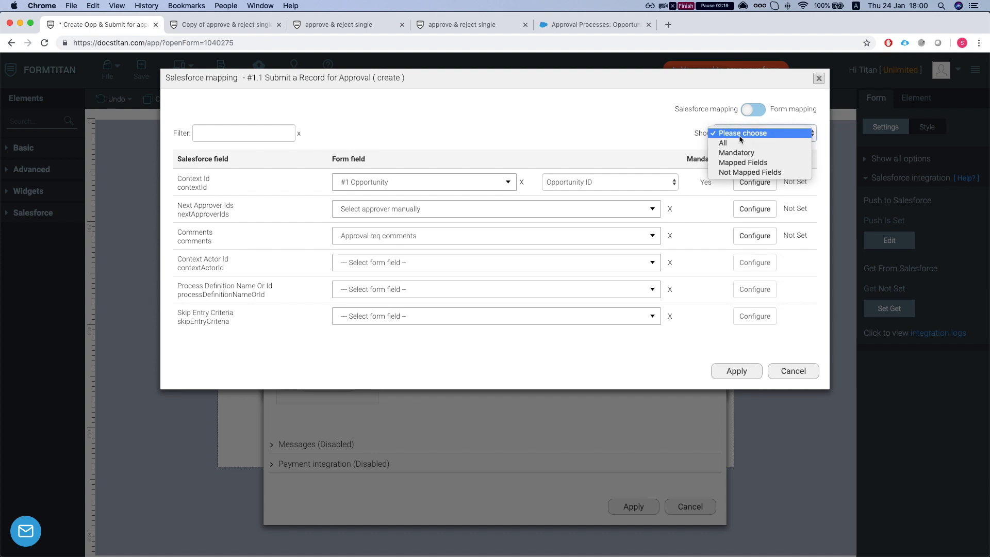
pyautogui.click(745, 162)
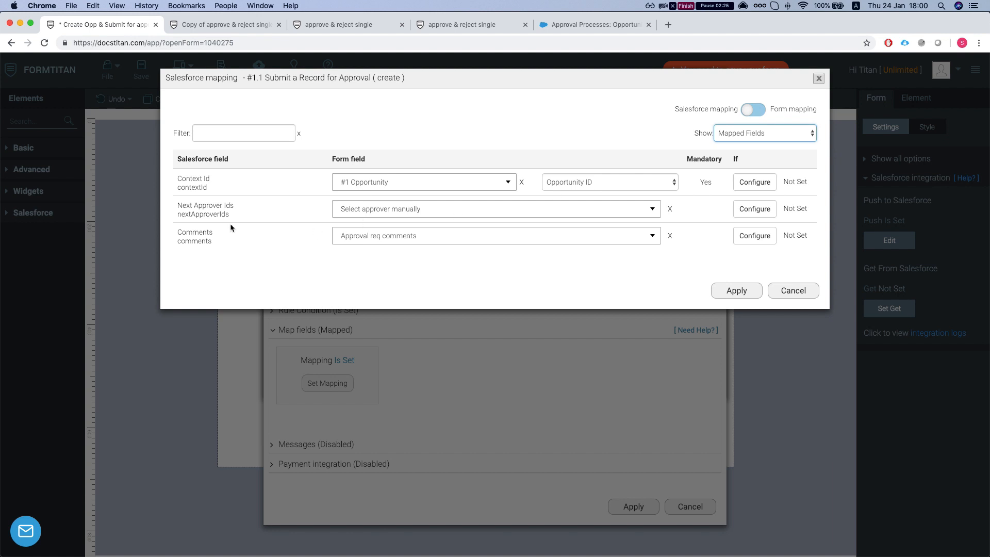
pyautogui.moveTo(176, 208); pyautogui.dragTo(240, 214)
pyautogui.moveTo(177, 232); pyautogui.dragTo(214, 245)
pyautogui.click(213, 243)
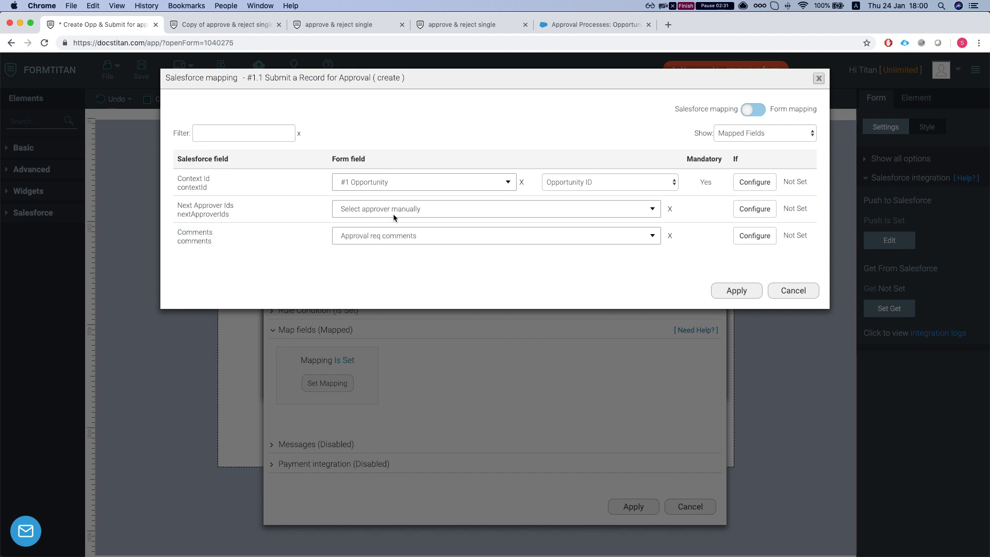
# Show all fields in the approval mapping and examine Context Actor Id and Process Definition Name Or Id.
pyautogui.click(756, 132)
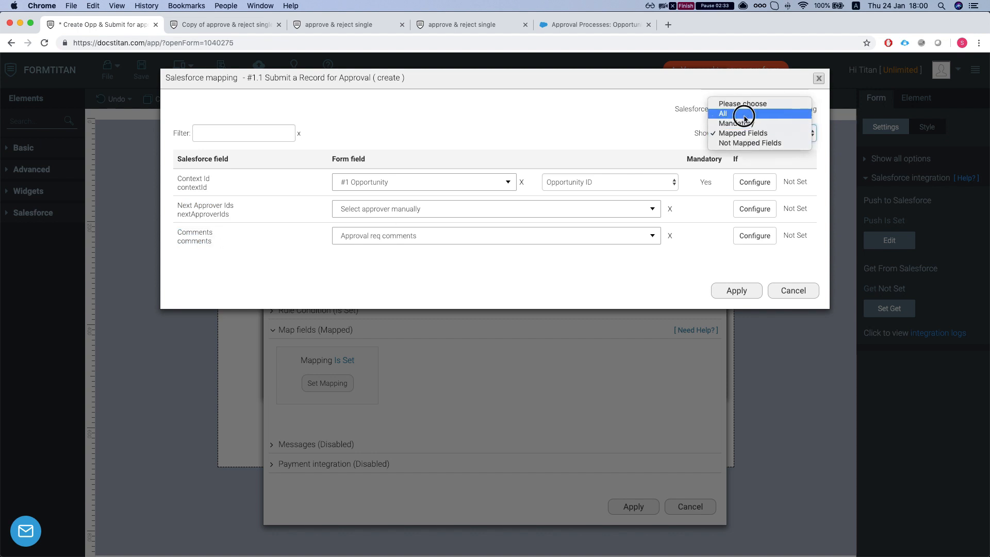
pyautogui.click(745, 114)
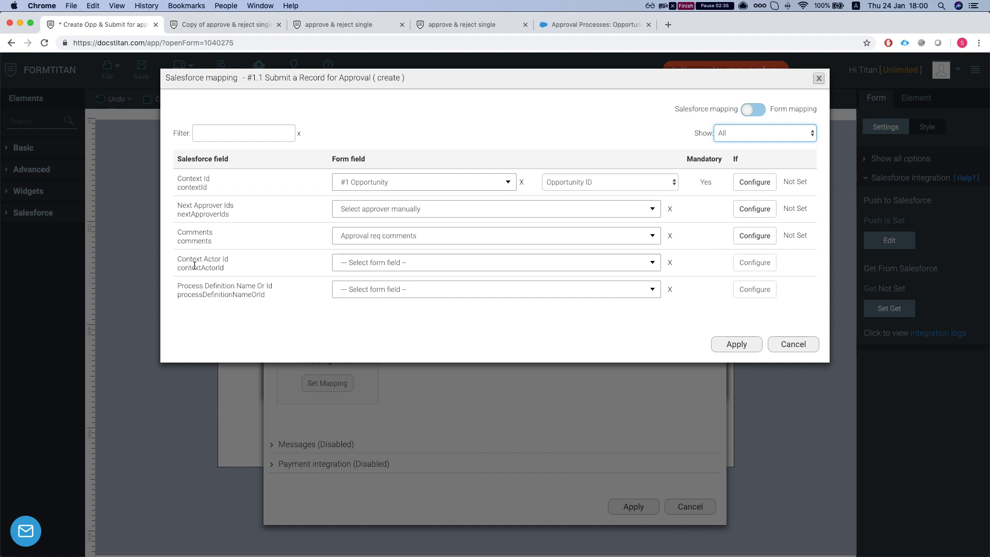
pyautogui.moveTo(178, 262); pyautogui.dragTo(220, 260)
pyautogui.click(220, 260)
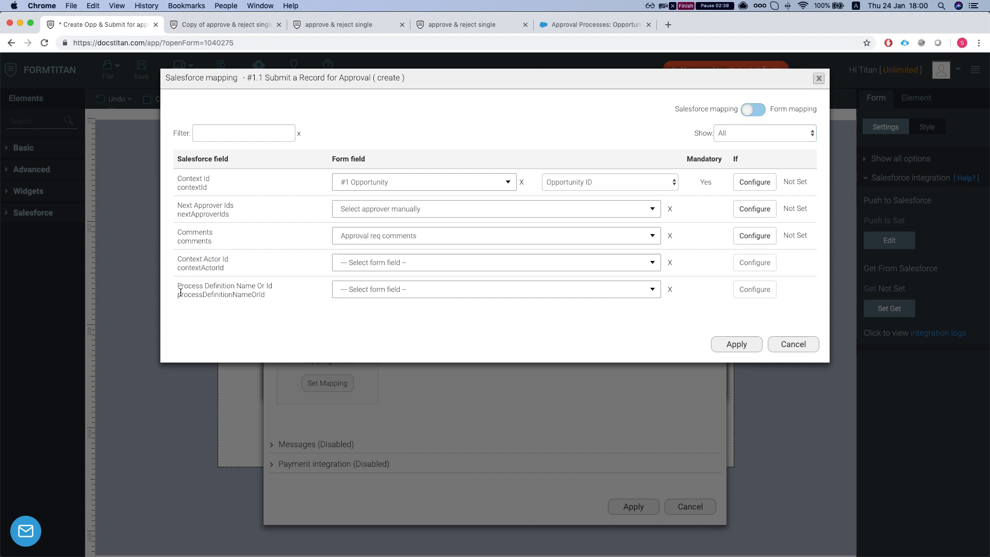
pyautogui.moveTo(179, 289); pyautogui.dragTo(240, 292)
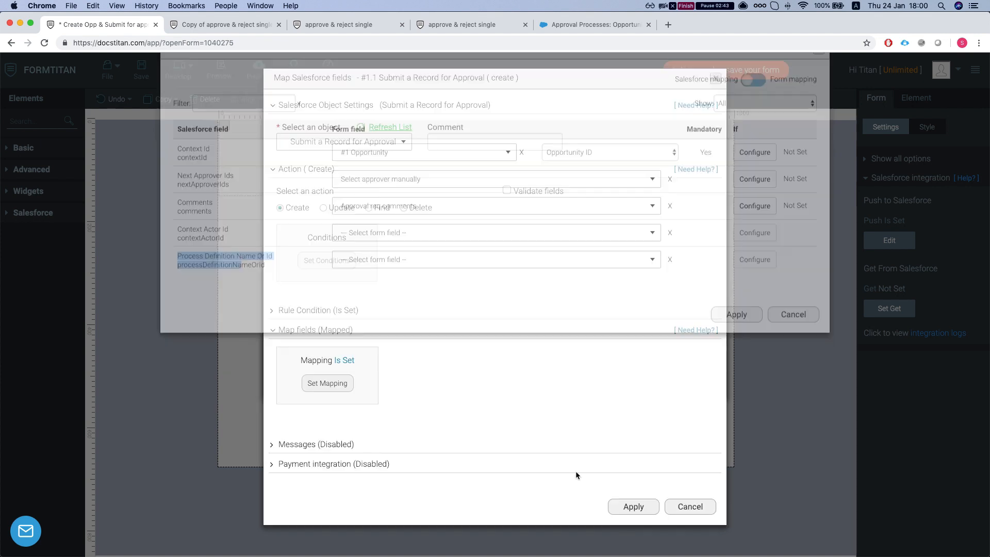
# Leave the Salesforce mapping without applying changes, then publish the form and view its live page.
pyautogui.click(697, 509)
pyautogui.click(680, 380)
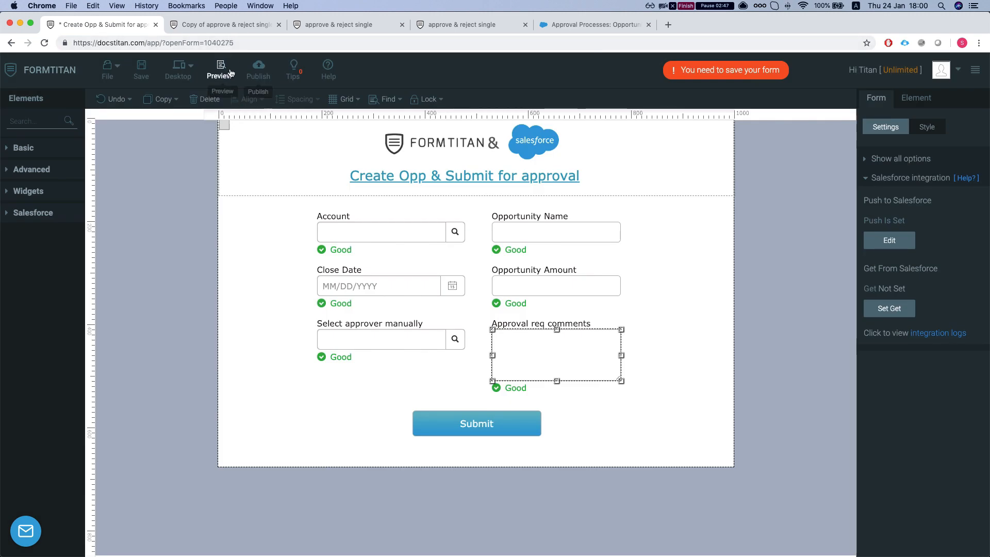
pyautogui.click(259, 70)
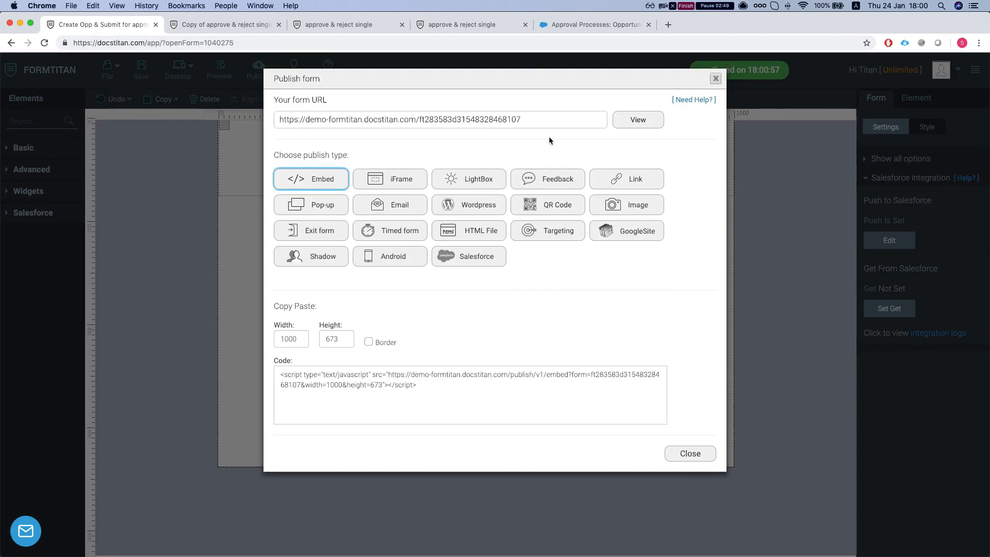
pyautogui.click(637, 119)
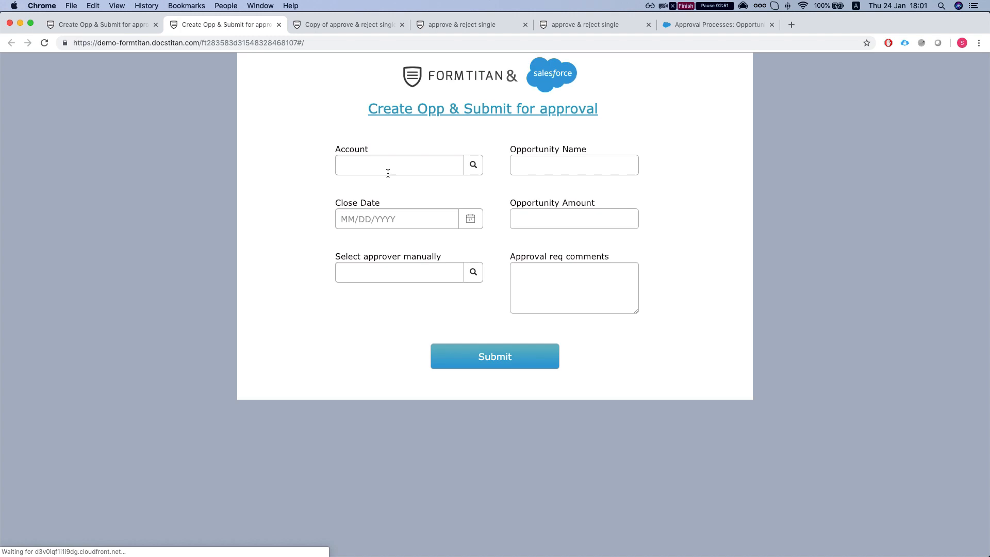
# Select Edge Communications as the account and set the close date to 01/24/2019.
pyautogui.click(389, 167)
pyautogui.click(470, 164)
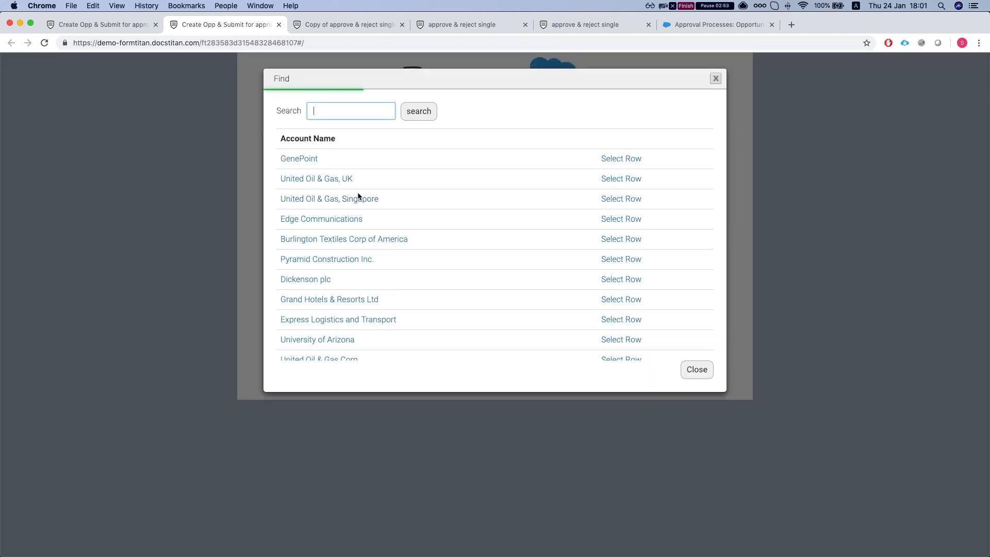
pyautogui.scroll(-1, 316, 221)
pyautogui.scroll(1, 316, 222)
pyautogui.click(315, 218)
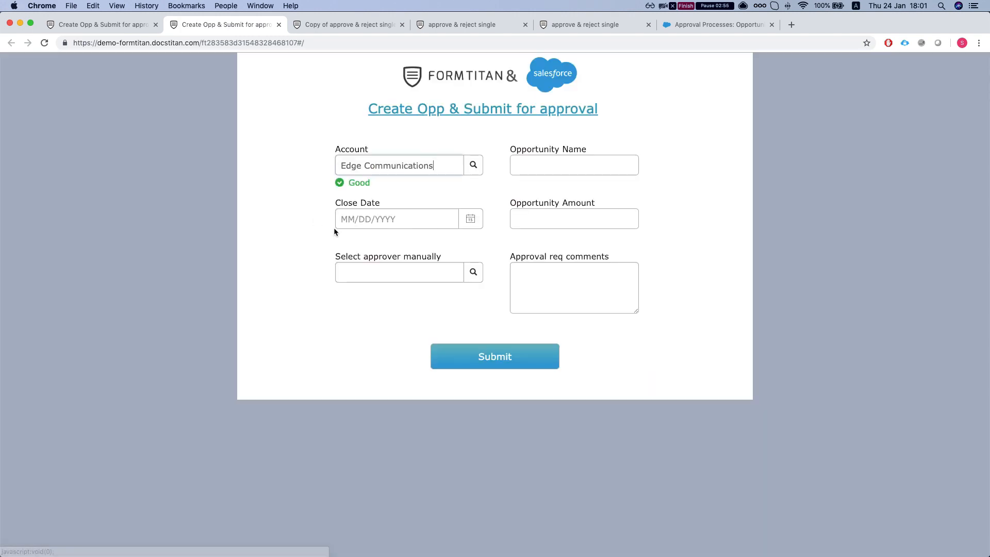
pyautogui.click(371, 219)
pyautogui.click(470, 218)
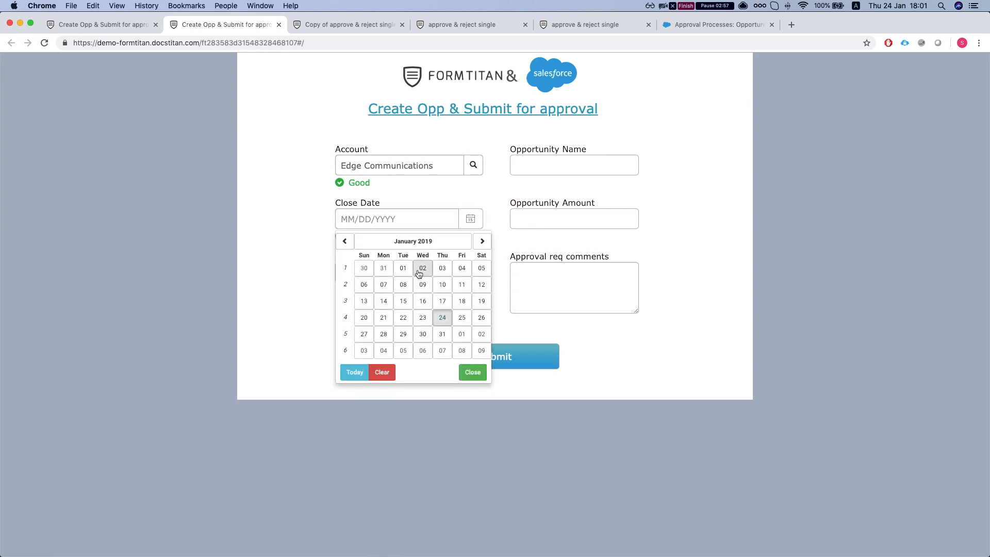
pyautogui.click(439, 319)
# Name the opportunity "testing approval process FT" and set its amount to 1001.
pyautogui.click(534, 160)
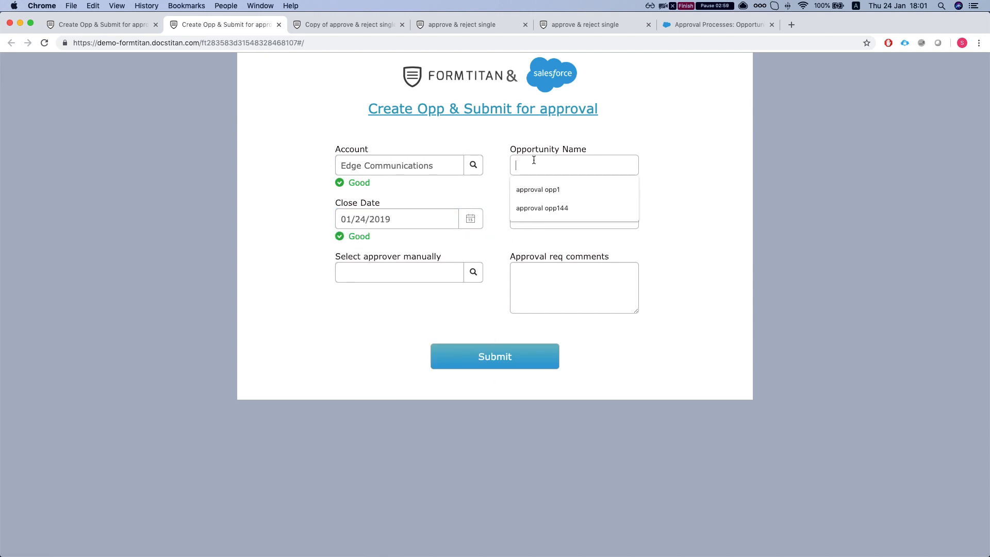
pyautogui.write('testing approval process')
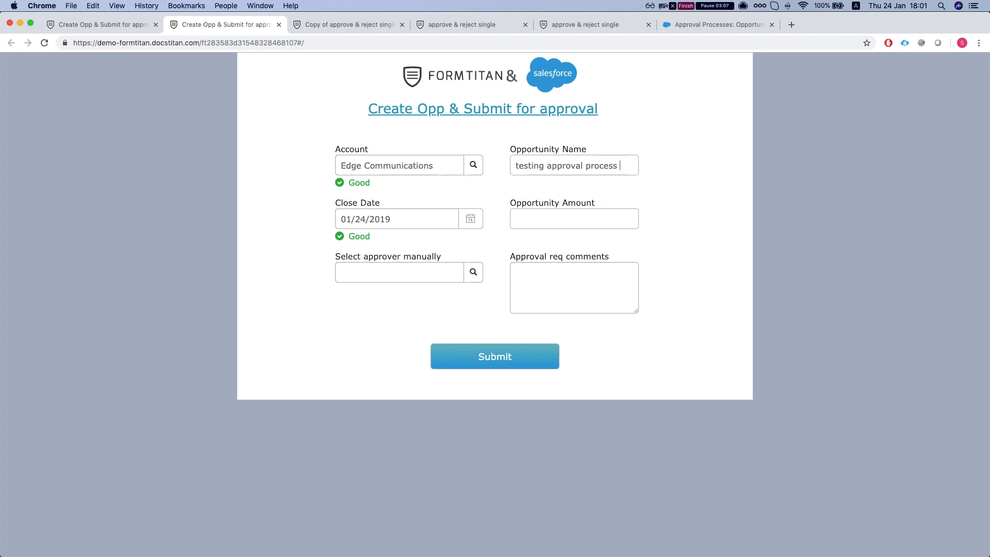
pyautogui.click(571, 213)
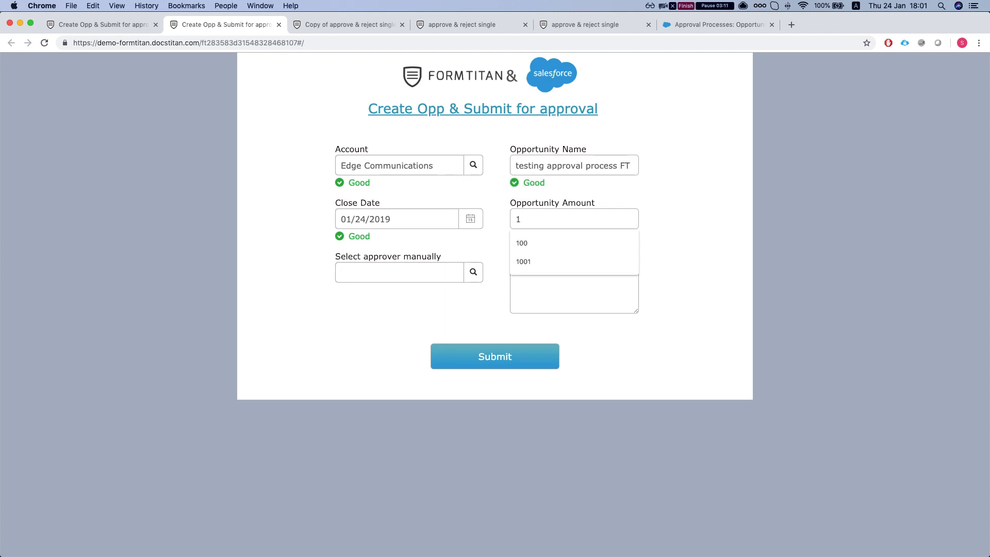
pyautogui.write('1')
pyautogui.press('Down')
pyautogui.press('Down')
pyautogui.click(533, 261)
# Submit the form with the approval request comment "hi there please approve" and Security User as the approver.
pyautogui.write('hi there plea')
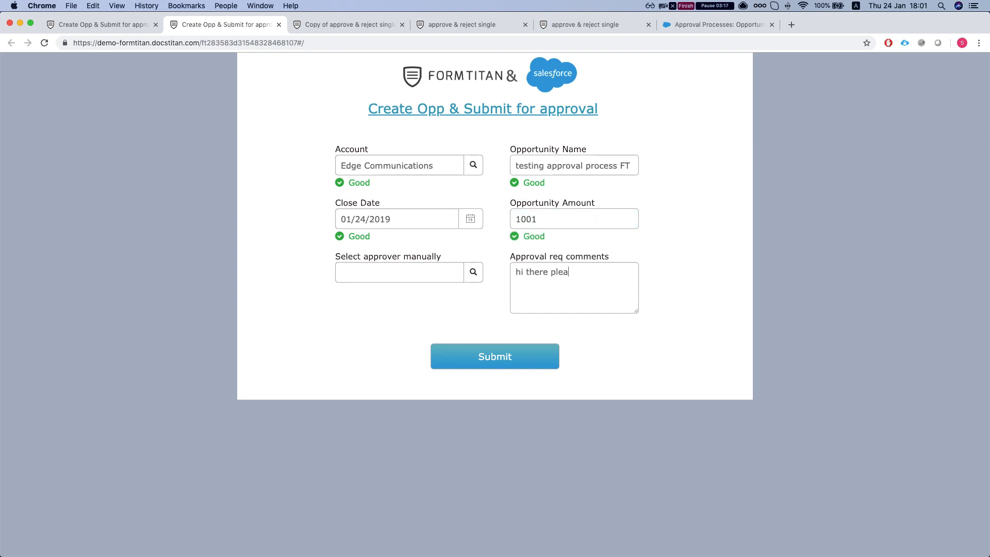
pyautogui.write('se approve')
pyautogui.click(392, 272)
pyautogui.click(472, 271)
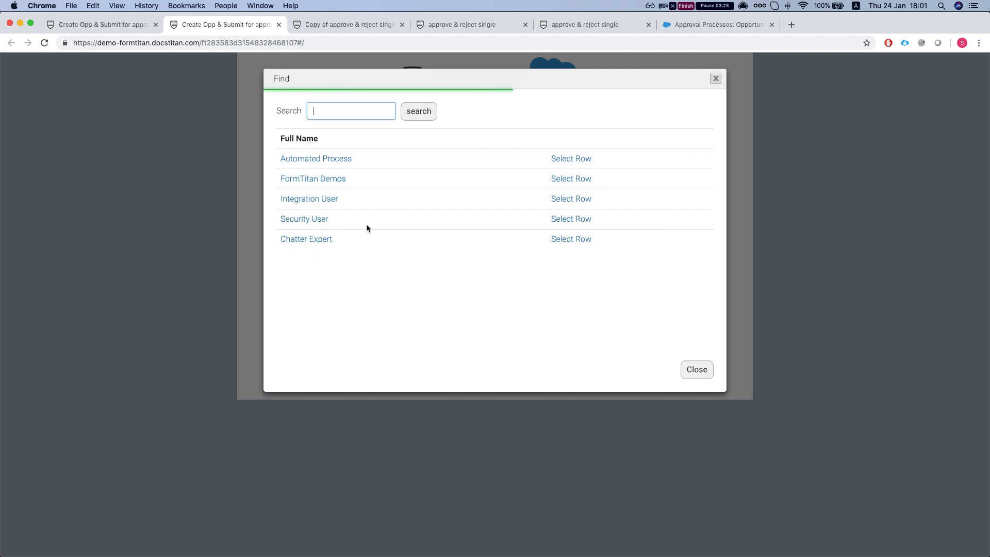
pyautogui.click(301, 219)
pyautogui.click(497, 362)
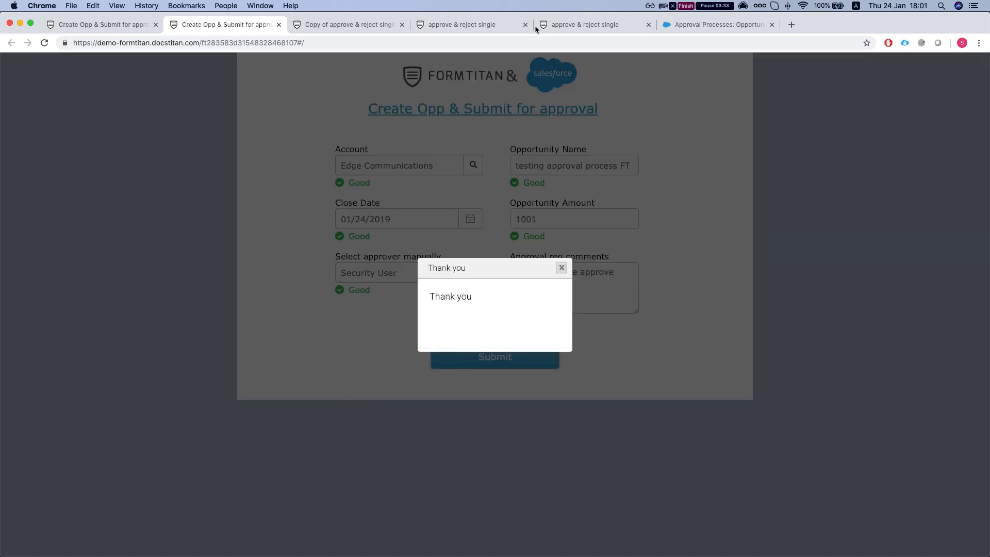
# Switch to Salesforce, open the "testing approval process FT" opportunity, and review its details and approval history.
pyautogui.click(694, 26)
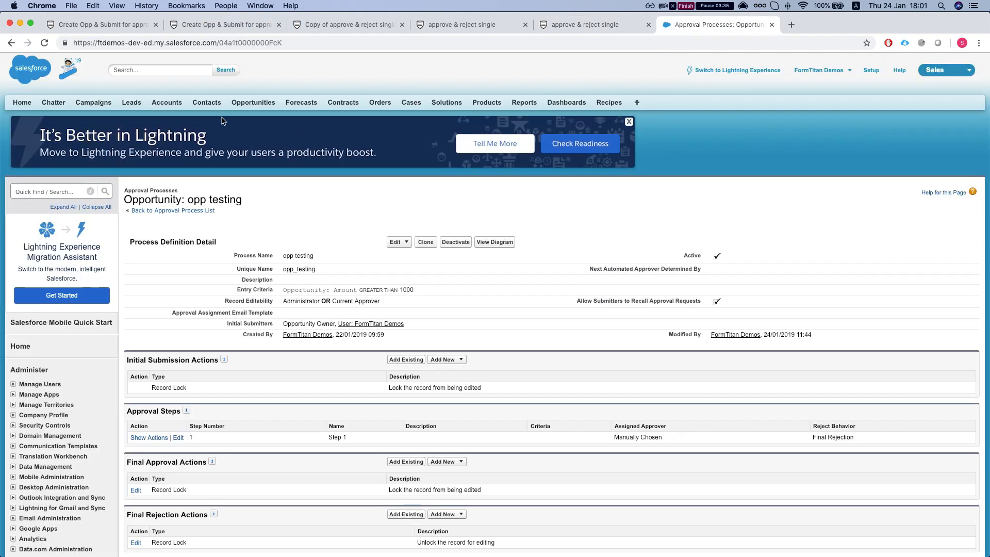
pyautogui.click(169, 71)
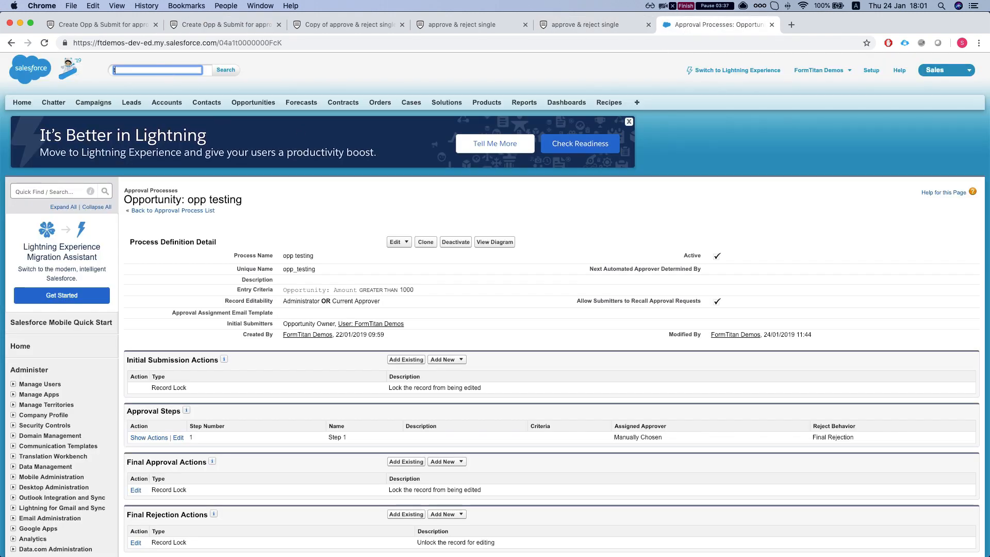
pyautogui.write('testing ap')
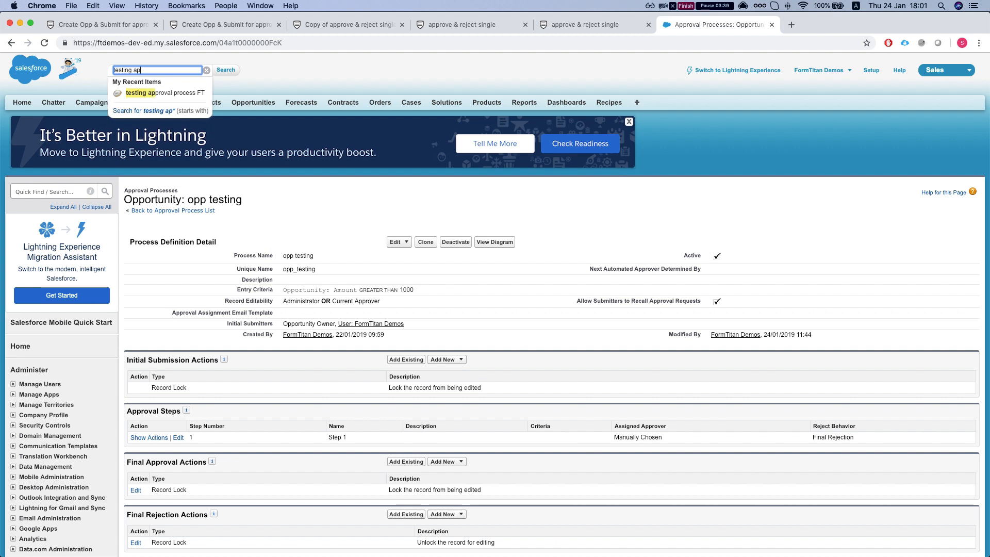
pyautogui.click(165, 93)
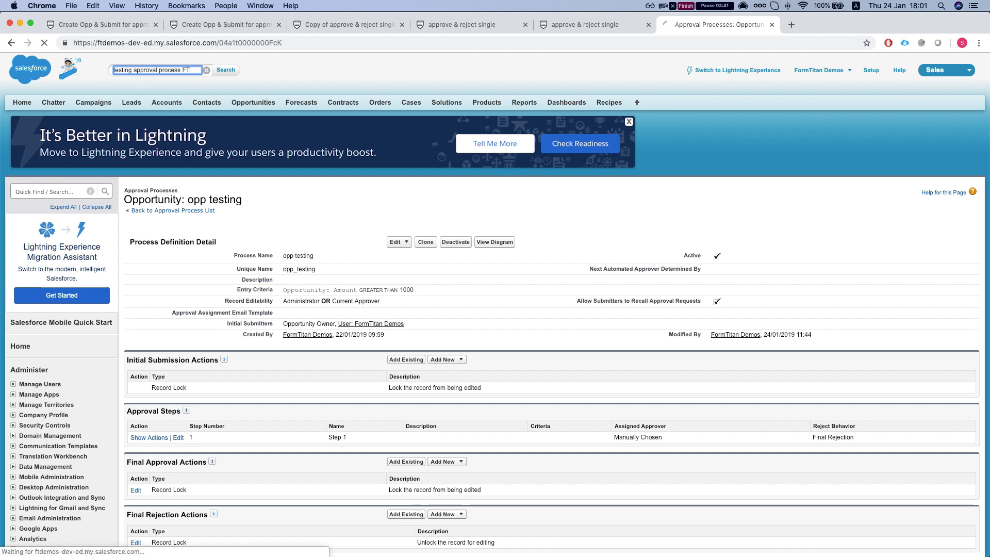
pyautogui.scroll(-5, 232, 173)
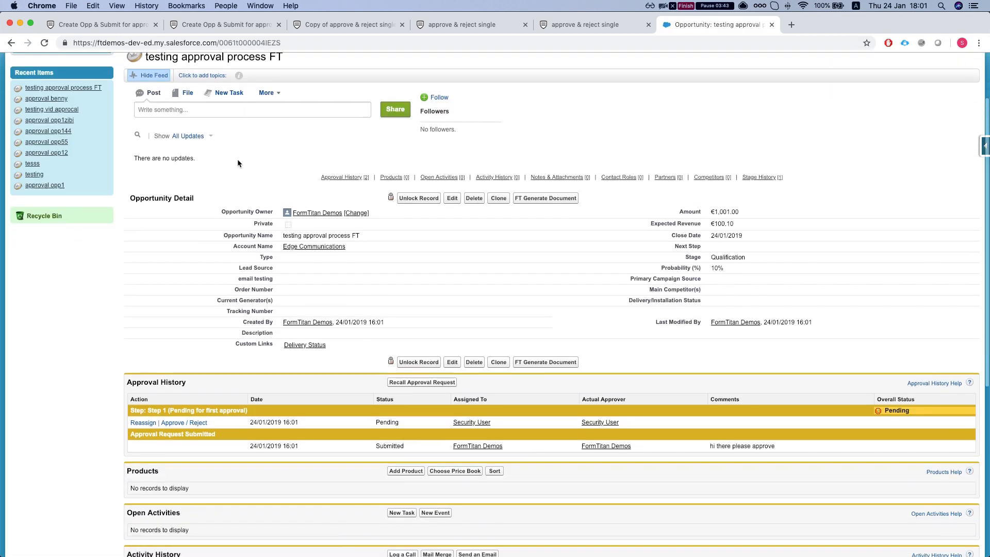
pyautogui.scroll(-1, 233, 177)
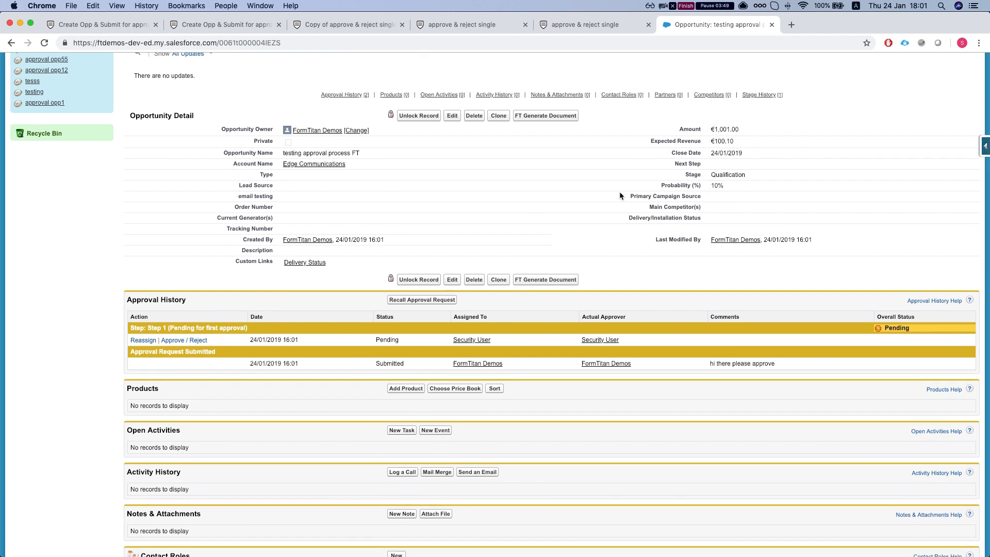
pyautogui.scroll(-2, 549, 204)
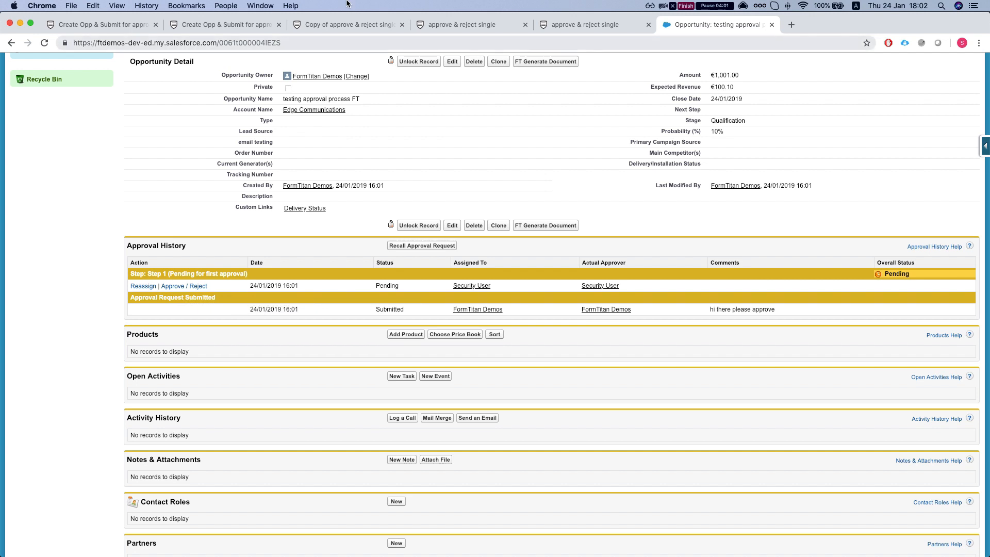
# Return to FormTitan, close the publish settings, and bring up the copy of the approve & reject single form.
pyautogui.click(222, 25)
pyautogui.click(98, 25)
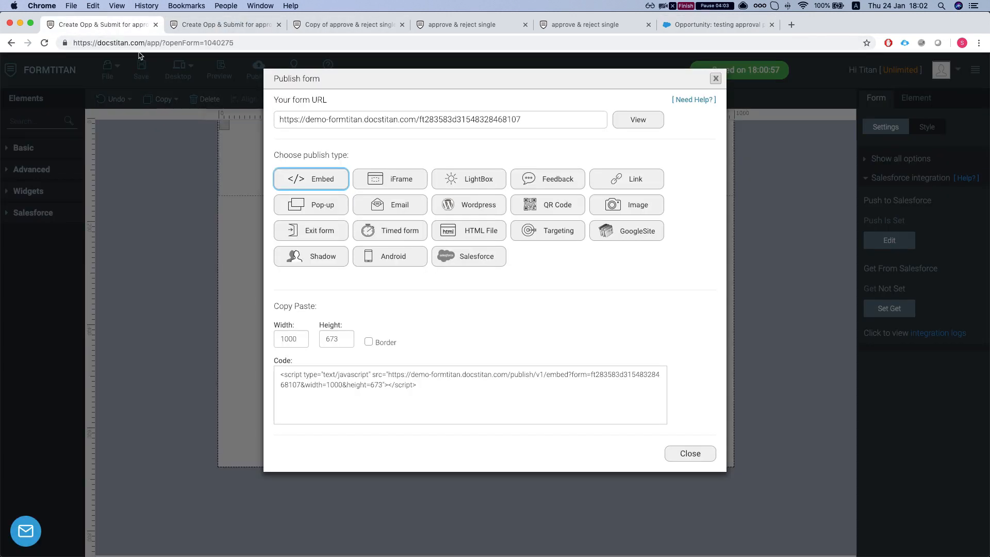
pyautogui.click(715, 79)
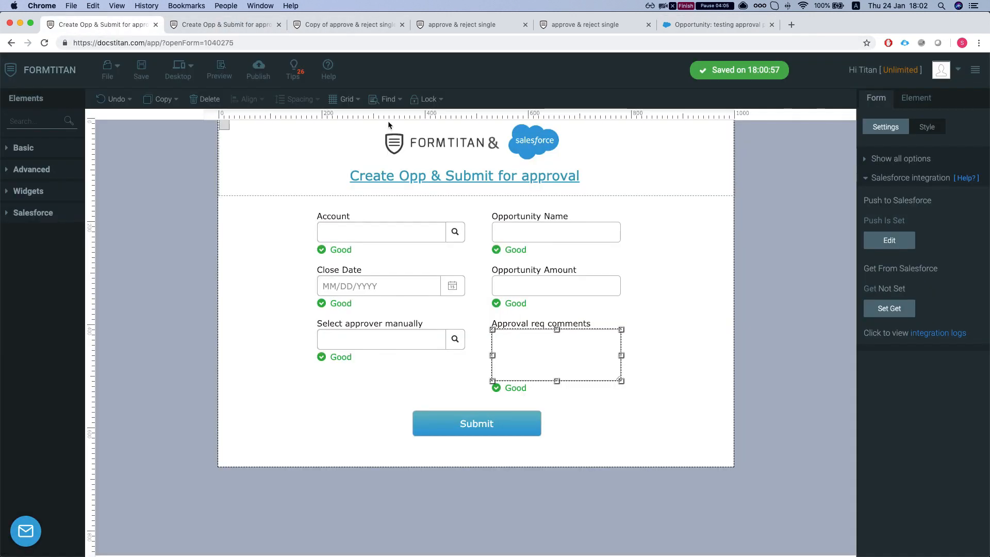
pyautogui.click(340, 25)
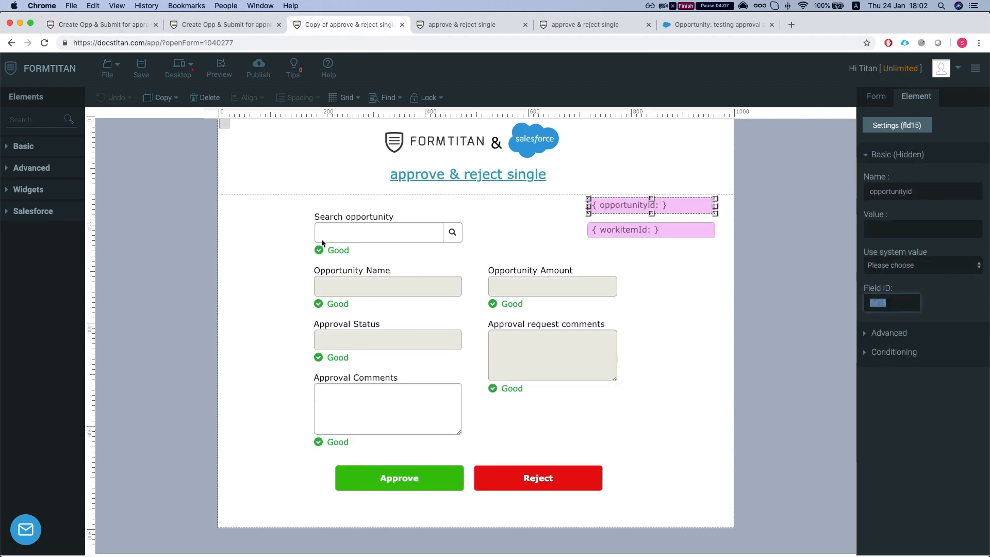
pyautogui.click(885, 156)
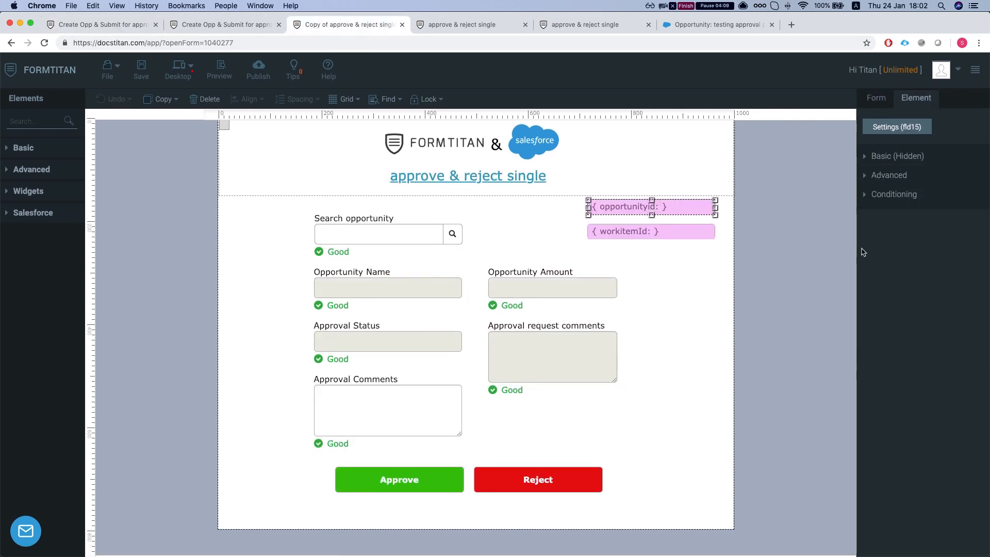
pyautogui.click(882, 103)
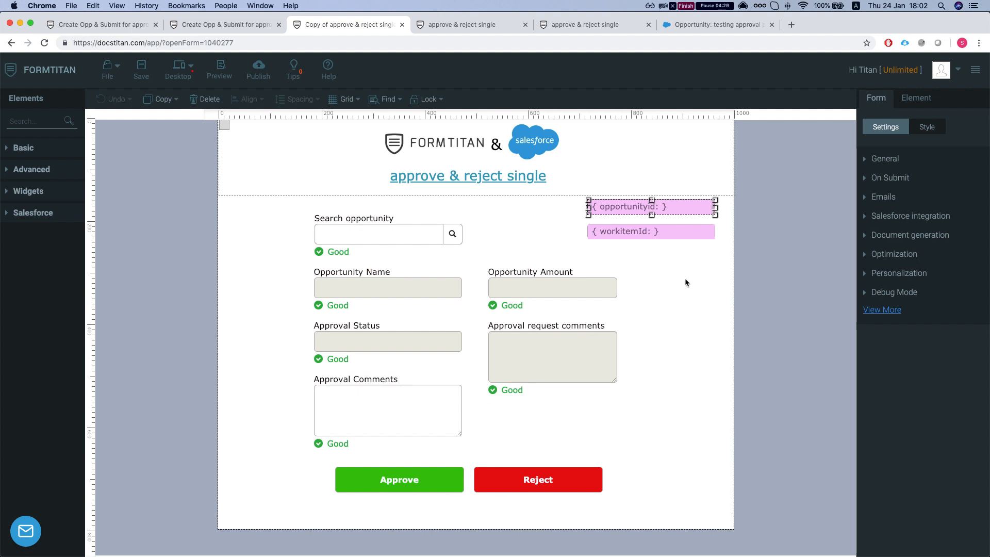
pyautogui.click(883, 217)
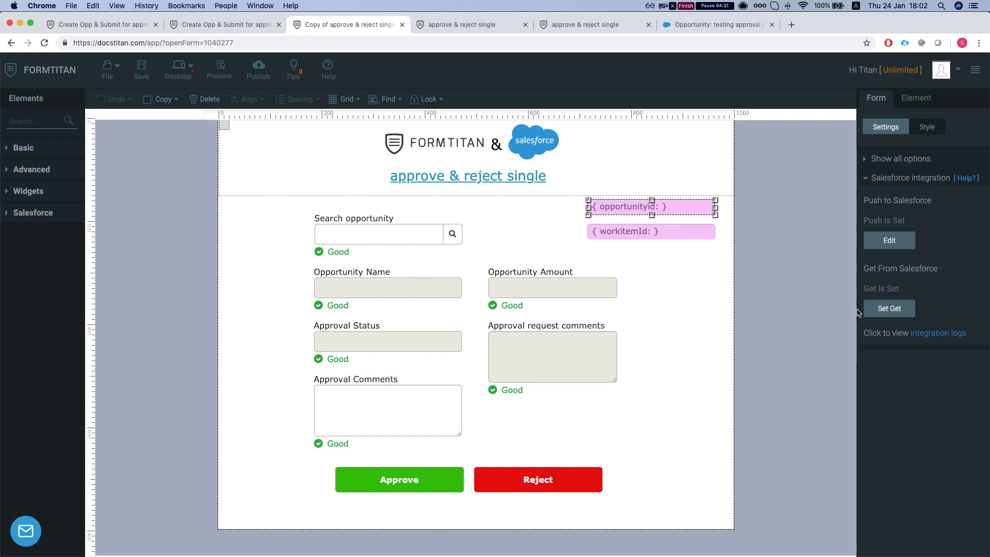
pyautogui.click(889, 310)
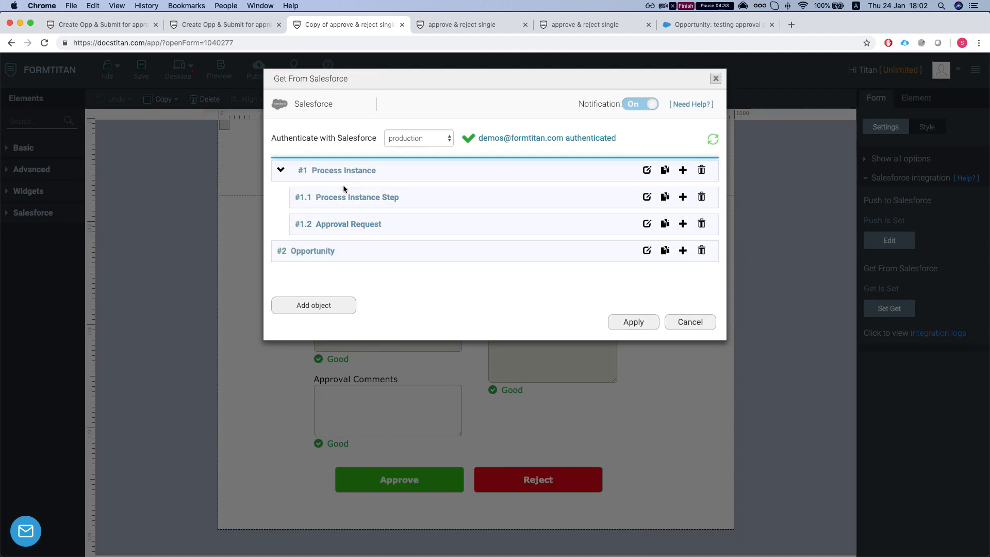
pyautogui.moveTo(644, 254); pyautogui.dragTo(512, 162)
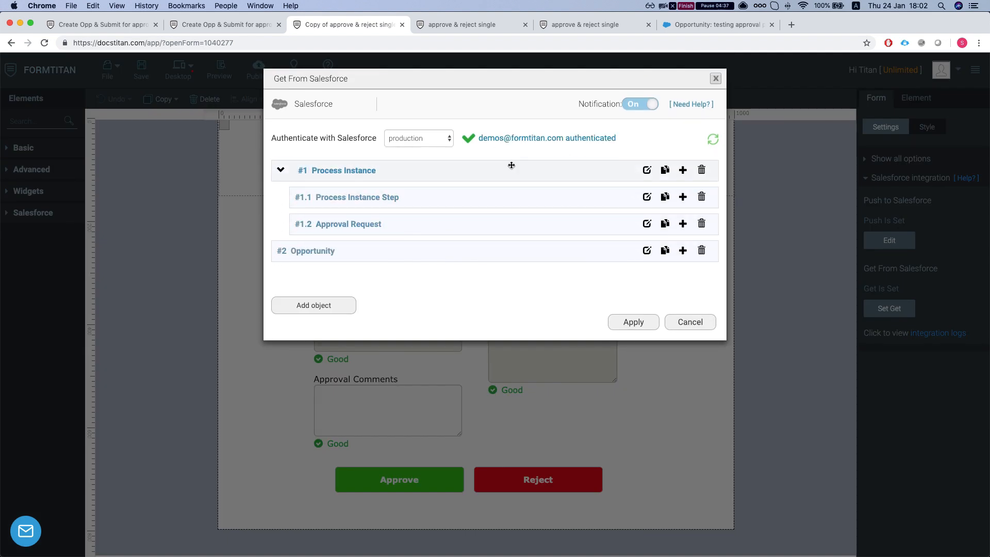
pyautogui.click(646, 170)
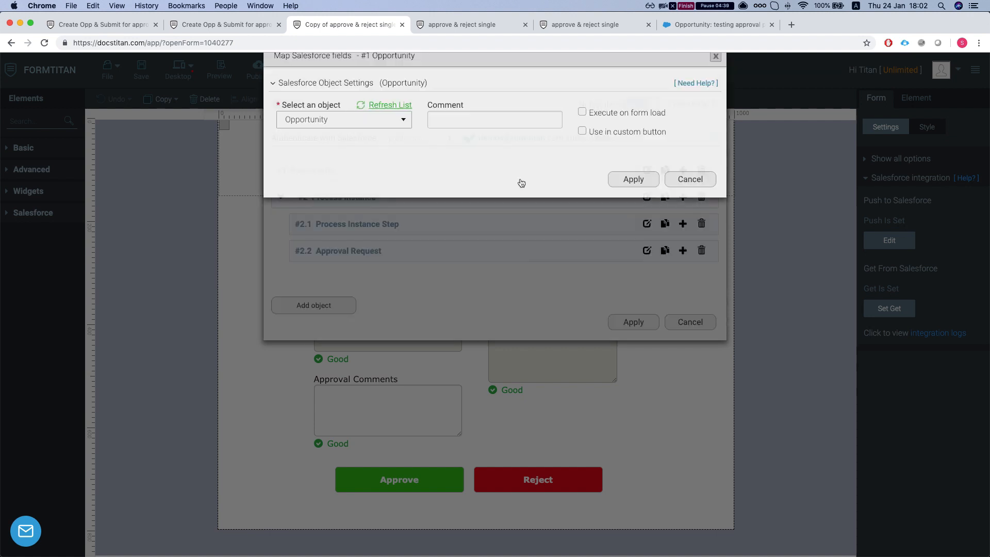
pyautogui.click(297, 181)
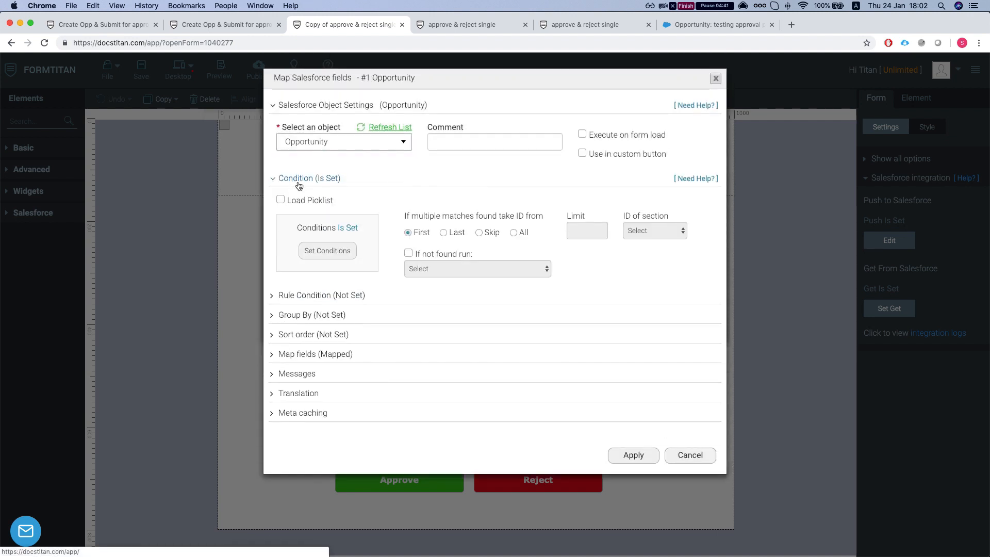
pyautogui.click(693, 470)
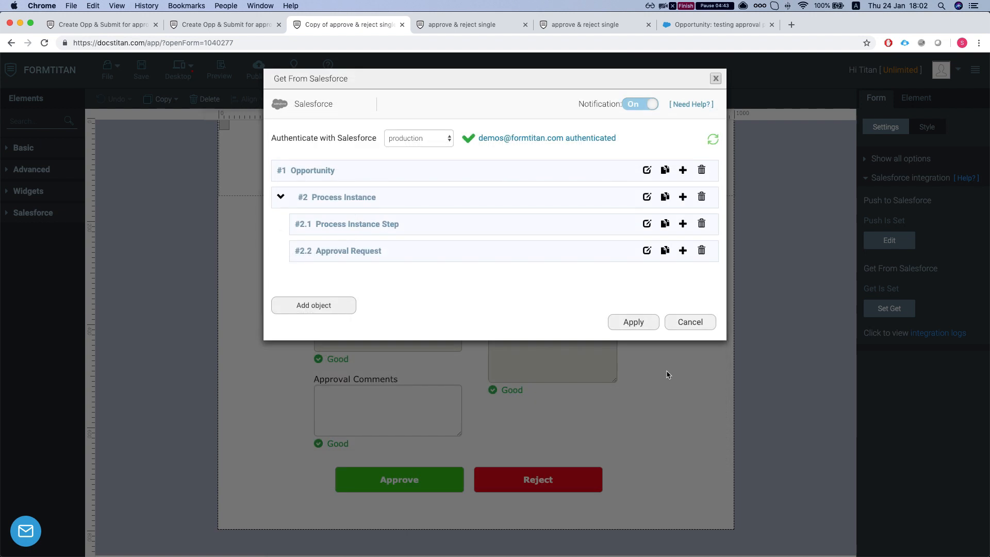
pyautogui.click(691, 322)
# Reload the approve & reject form and examine the condition of the #2 Opportunity object in its Get From Salesforce settings.
pyautogui.click(44, 43)
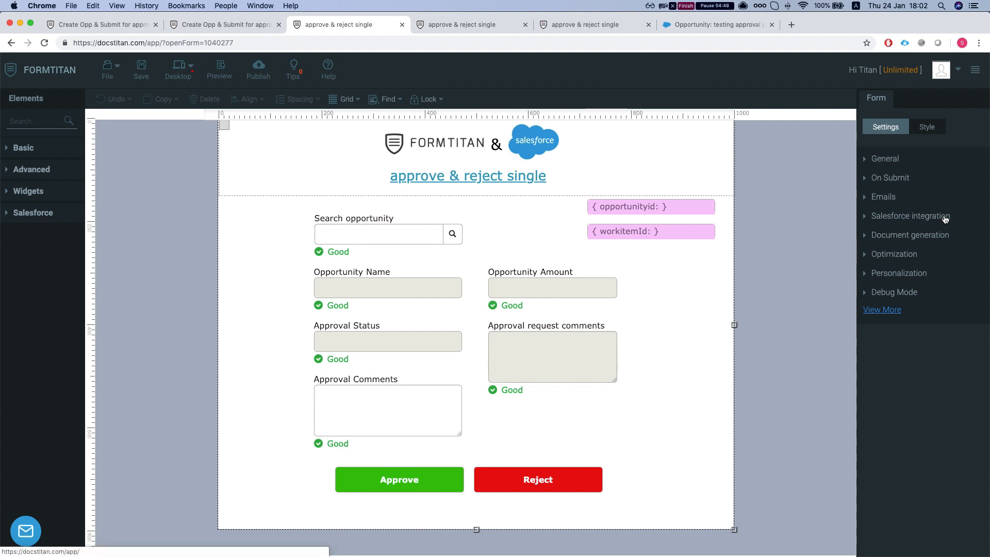
pyautogui.click(910, 215)
pyautogui.click(886, 305)
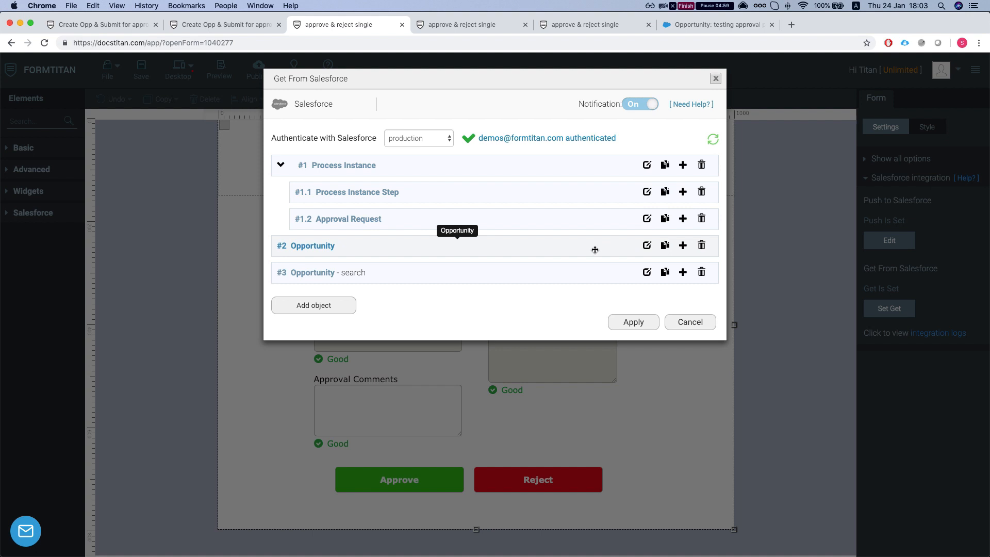
pyautogui.click(646, 246)
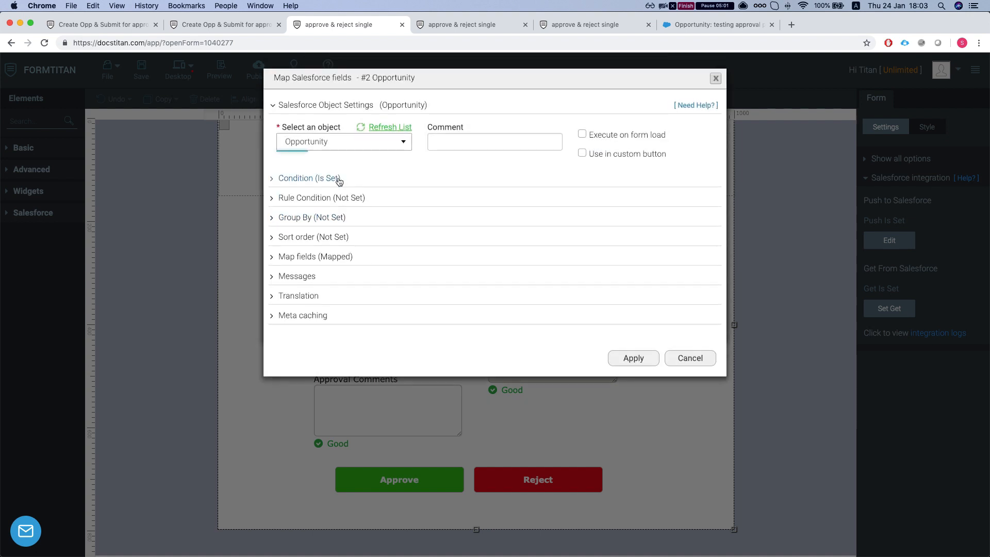
pyautogui.click(326, 178)
pyautogui.click(328, 249)
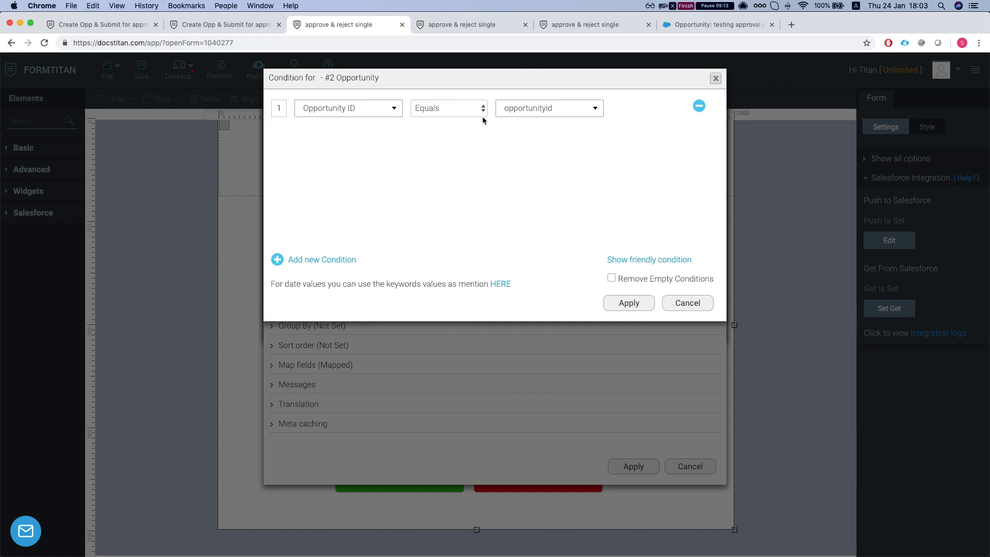
pyautogui.click(689, 303)
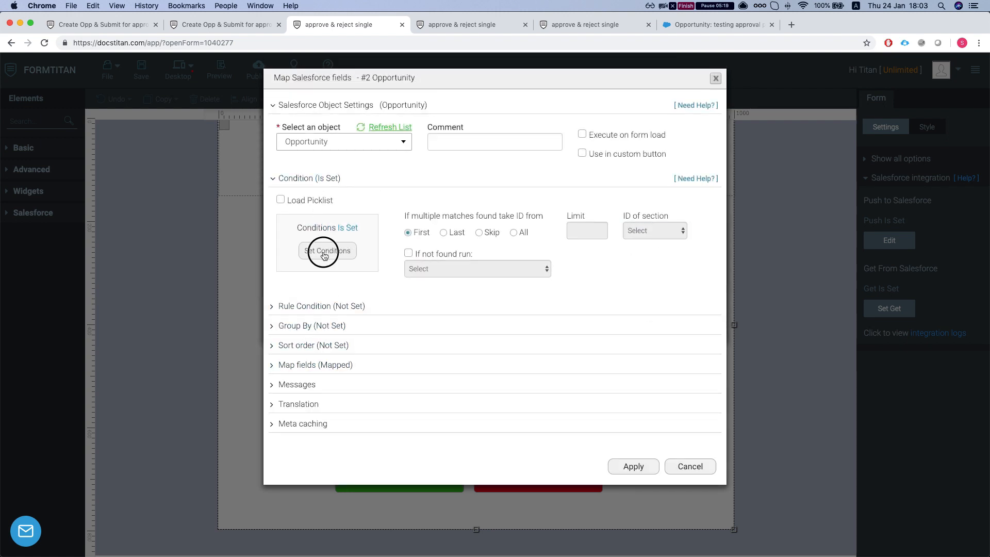
# Review the condition rule set for the #2 Opportunity object and leave its mapping settings without applying changes.
pyautogui.click(327, 250)
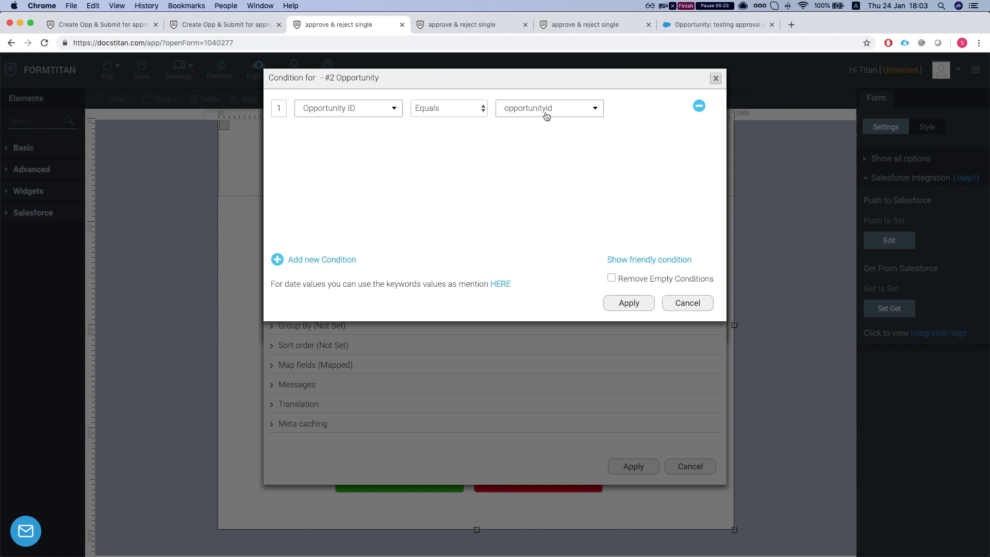
pyautogui.click(689, 304)
pyautogui.click(705, 471)
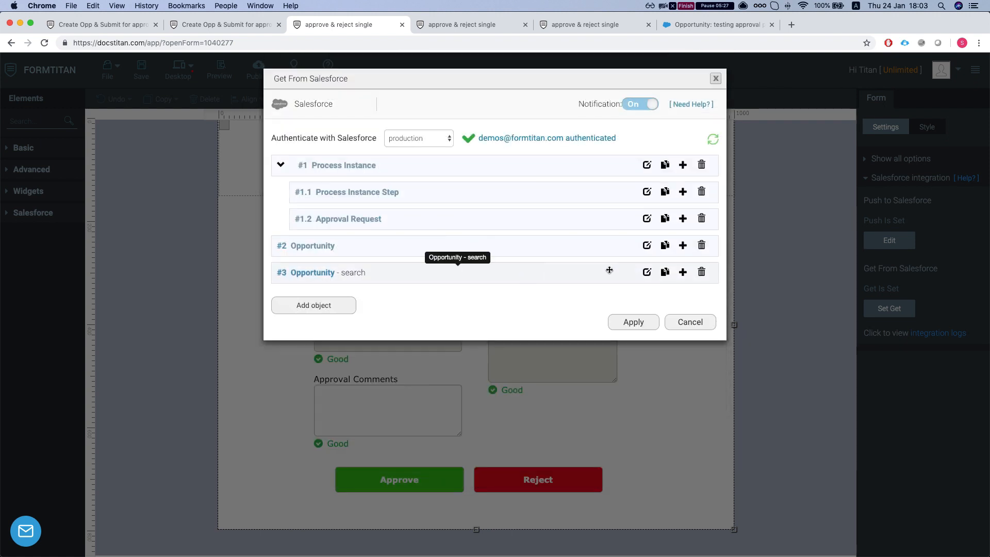
# Open the settings of the #3 Opportunity - search object and review its condition.
pyautogui.click(645, 272)
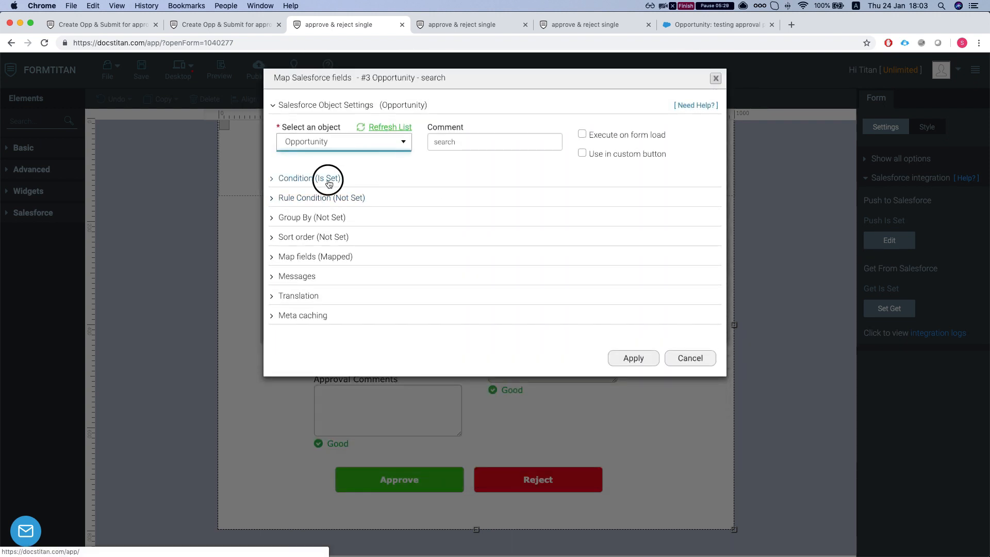
pyautogui.click(329, 181)
pyautogui.click(327, 251)
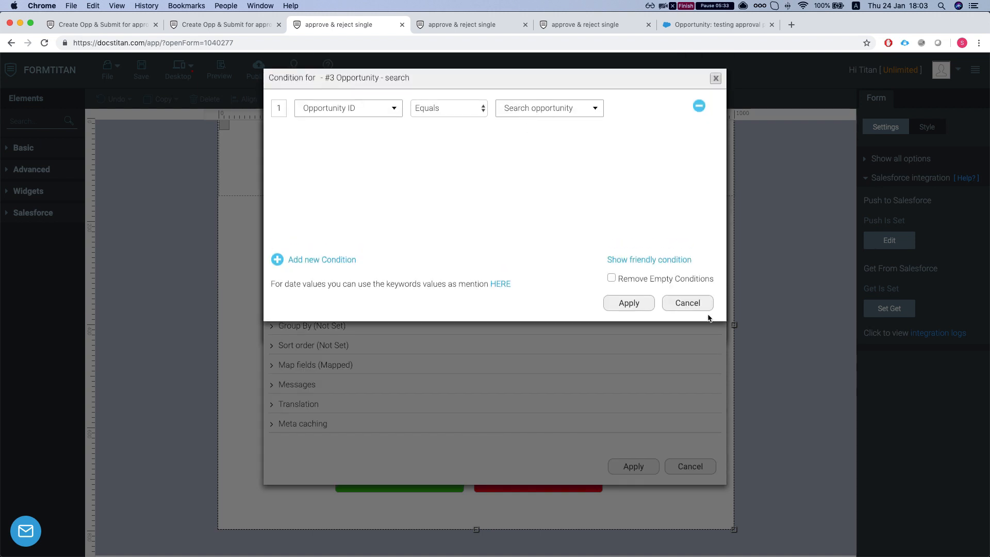
pyautogui.click(695, 305)
# Review only the mapped fields of the #3 Opportunity - search object and close its settings without applying changes.
pyautogui.click(314, 364)
pyautogui.click(326, 419)
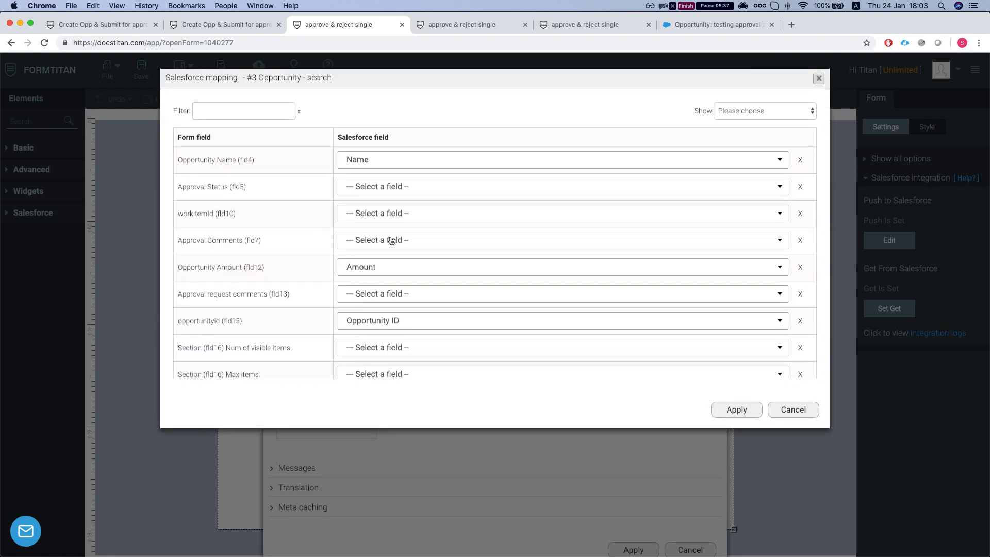
pyautogui.click(750, 111)
pyautogui.click(749, 131)
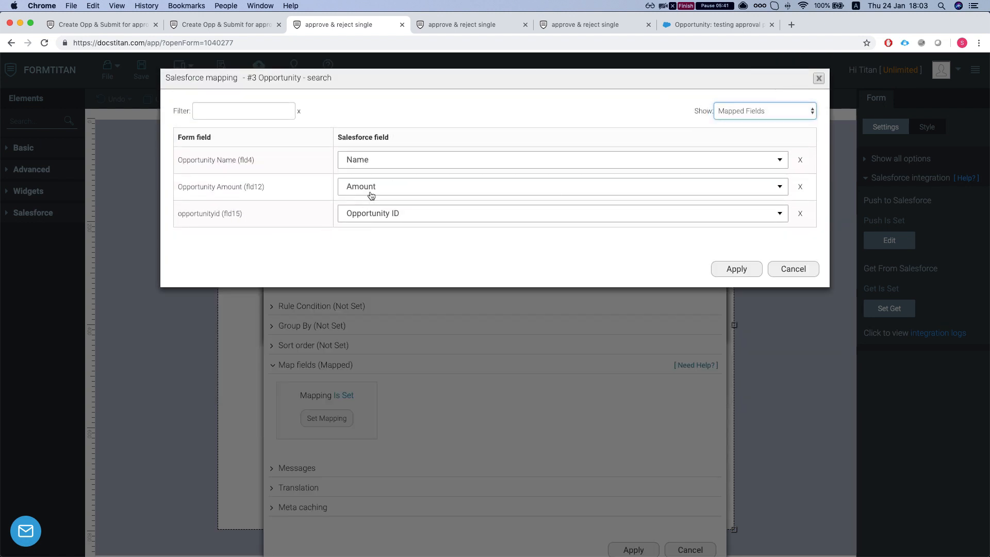
pyautogui.click(786, 269)
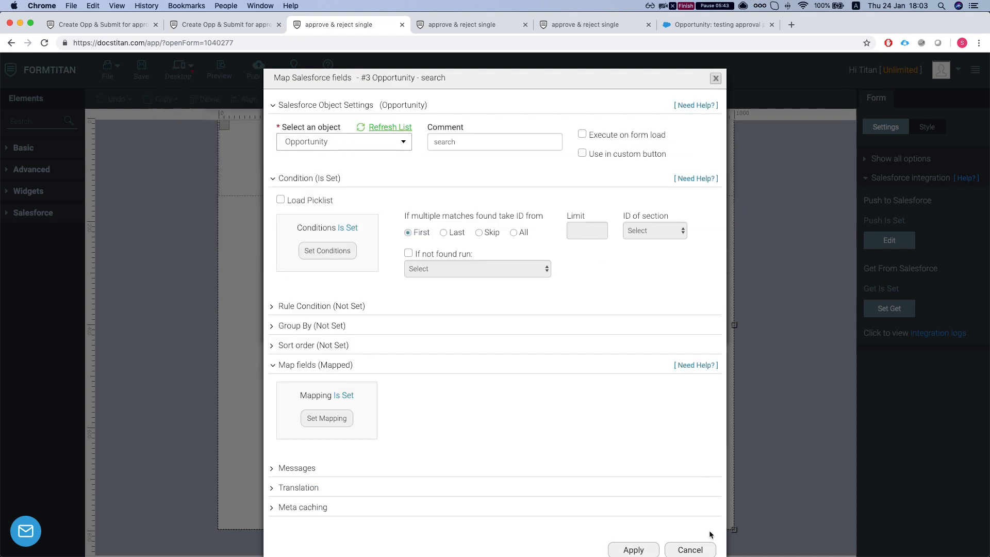
pyautogui.click(689, 549)
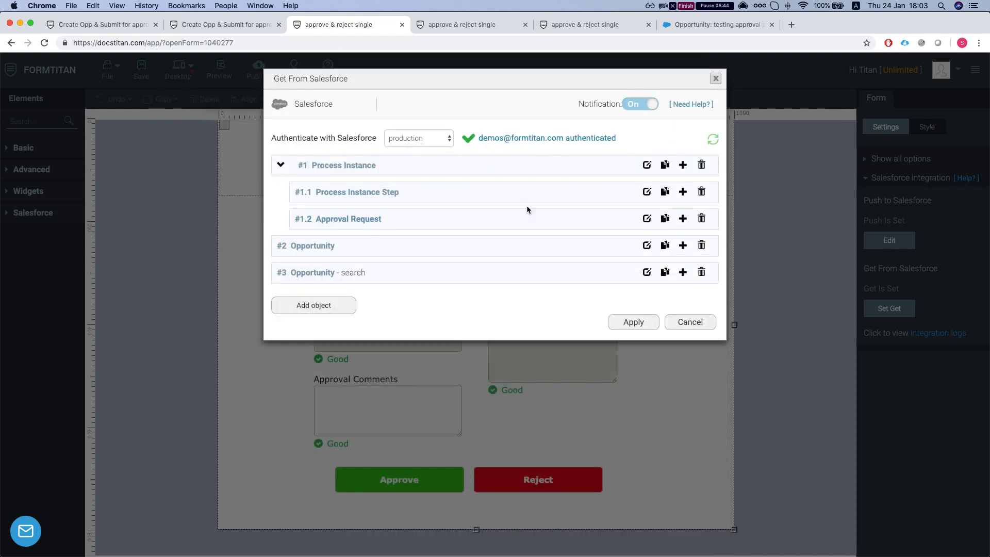
# Open the #1 Process Instance object and examine its conditions on Target Object ID and Status, leaving them unchanged.
pyautogui.click(646, 165)
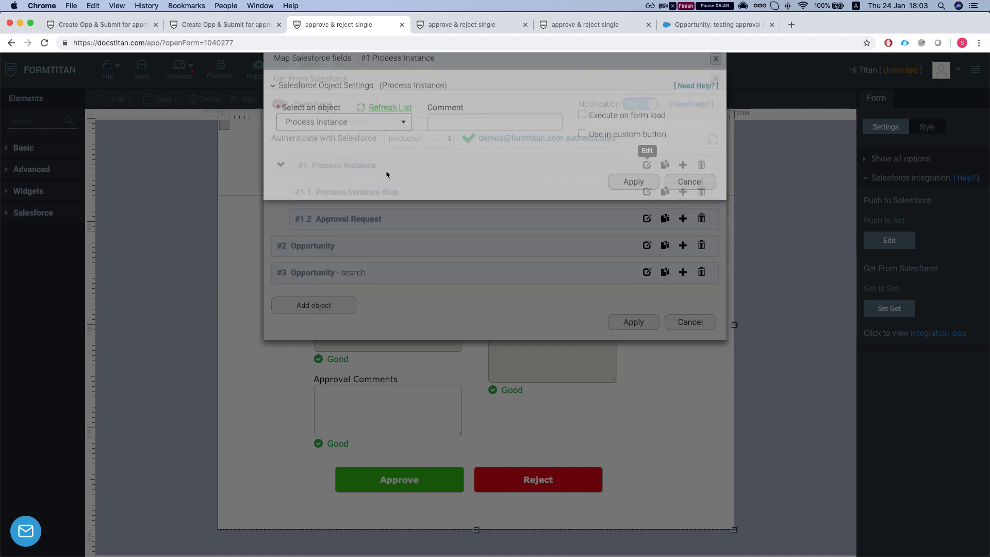
pyautogui.click(320, 179)
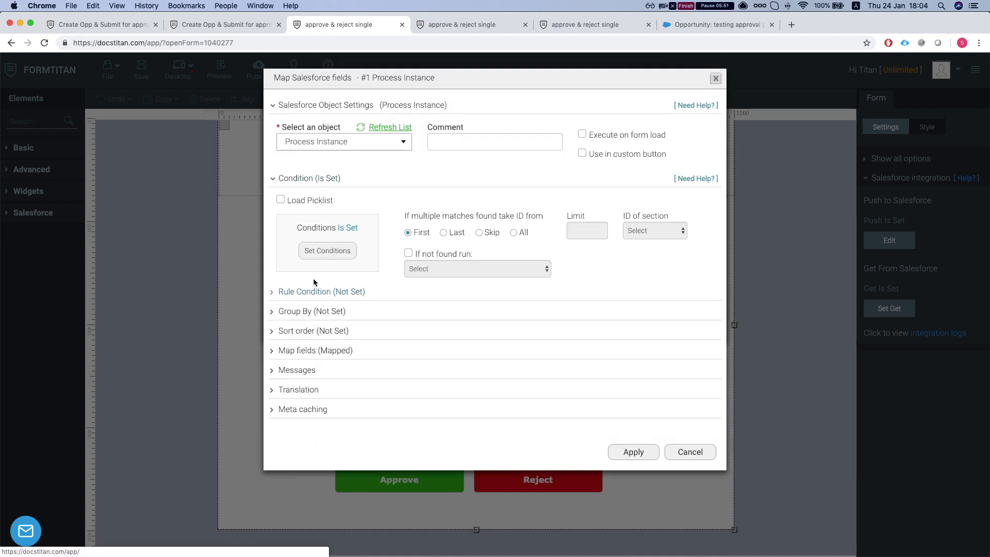
pyautogui.click(334, 250)
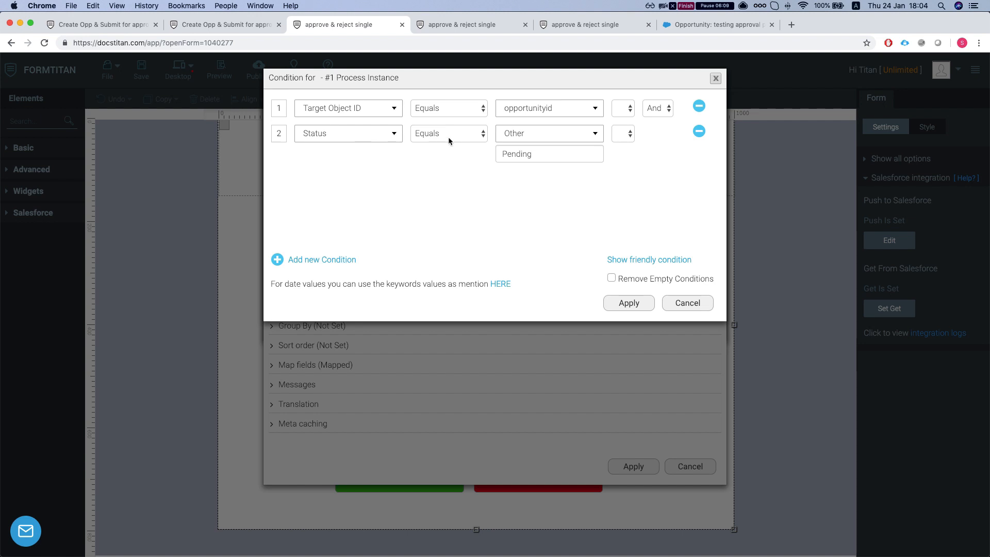
pyautogui.doubleClick(531, 157)
pyautogui.click(407, 185)
pyautogui.click(688, 307)
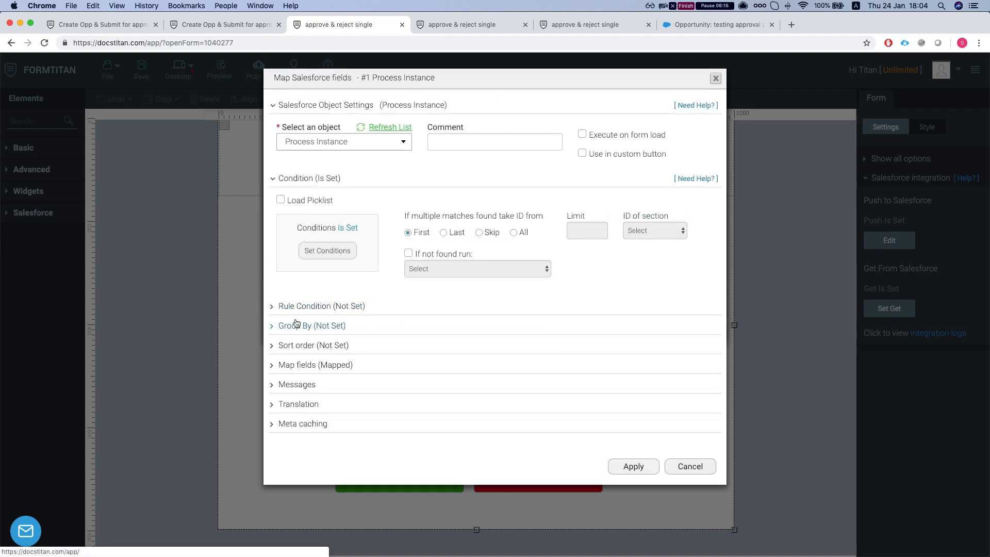
# Review only the mapped fields of the #1 Process Instance object and close its settings without applying changes.
pyautogui.click(311, 365)
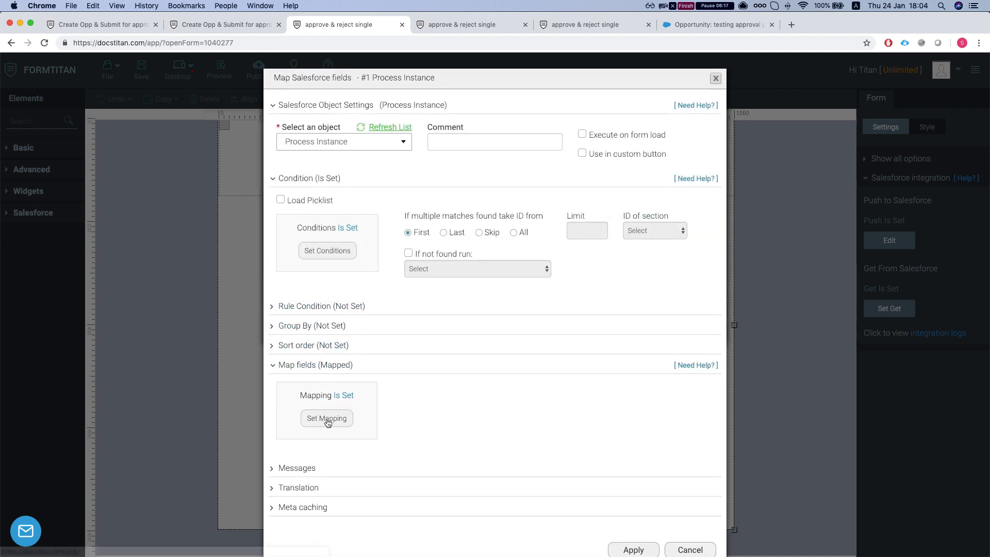
pyautogui.click(326, 418)
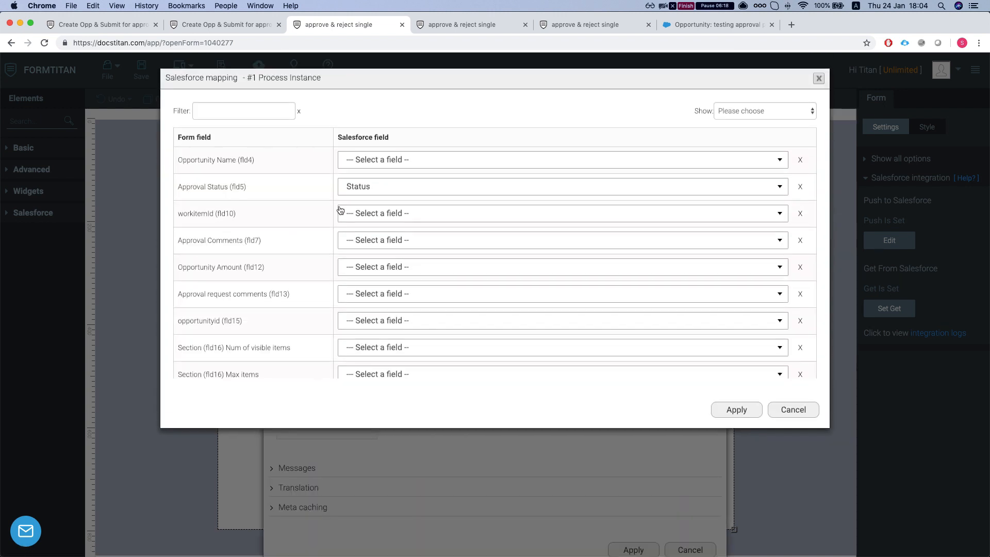
pyautogui.click(782, 105)
pyautogui.click(742, 131)
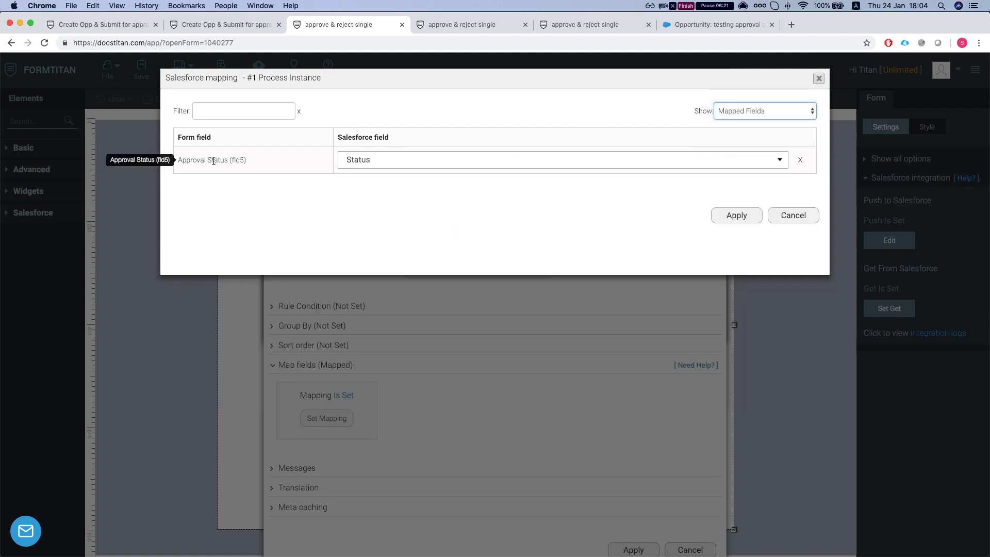
pyautogui.moveTo(183, 161); pyautogui.dragTo(274, 170)
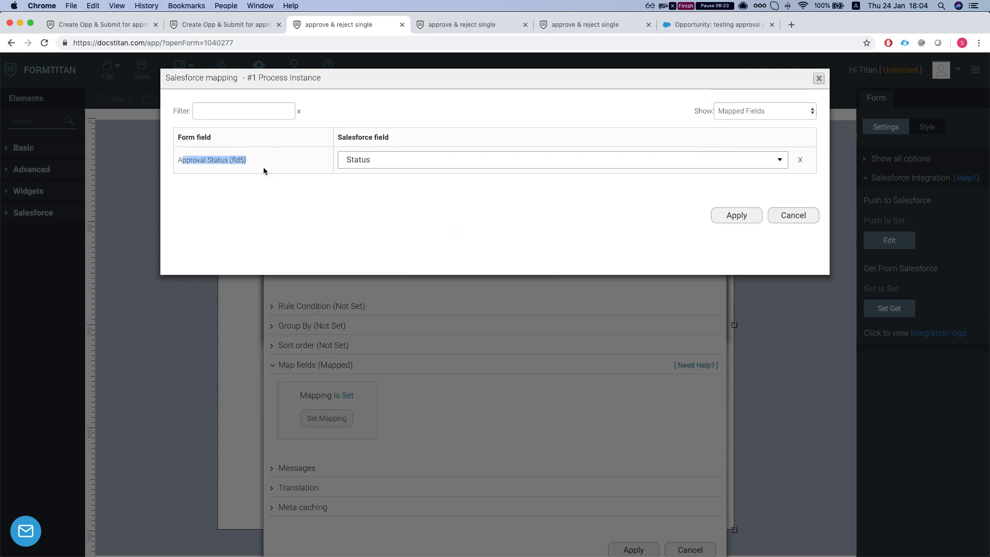
pyautogui.click(798, 216)
pyautogui.click(683, 550)
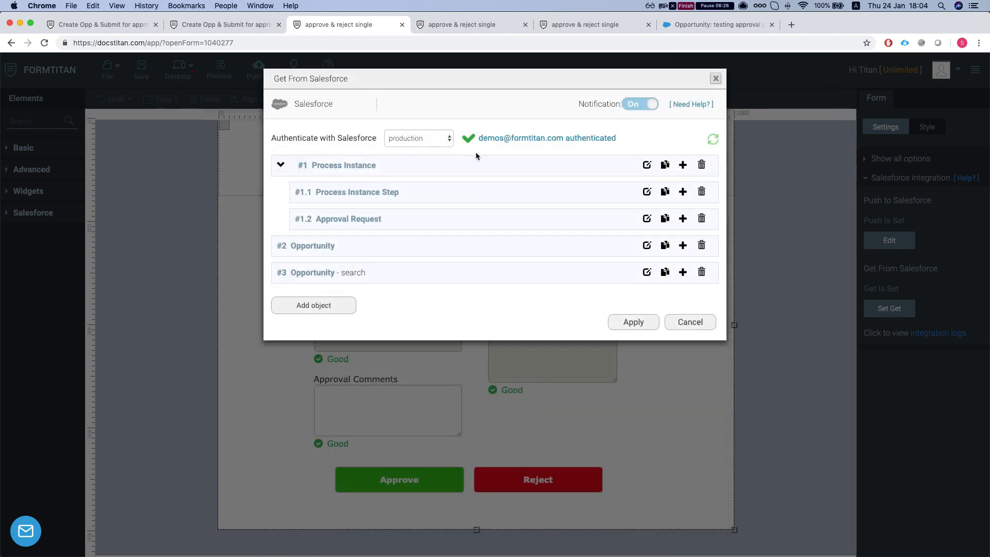
# Open the #1.1 Process Instance Step object and review its field mapping filtered to Mapped Fields.
pyautogui.click(645, 194)
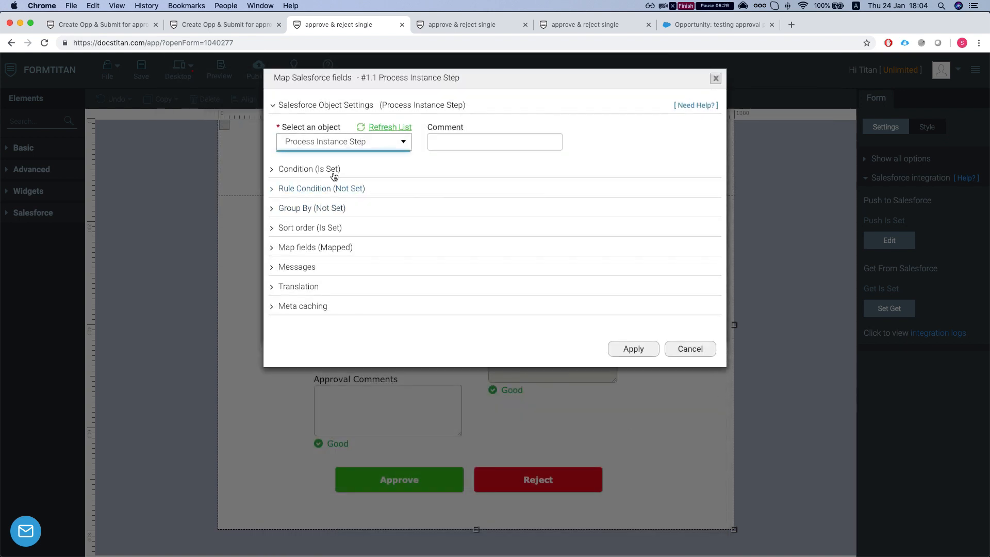
pyautogui.click(287, 248)
pyautogui.click(322, 301)
pyautogui.click(748, 112)
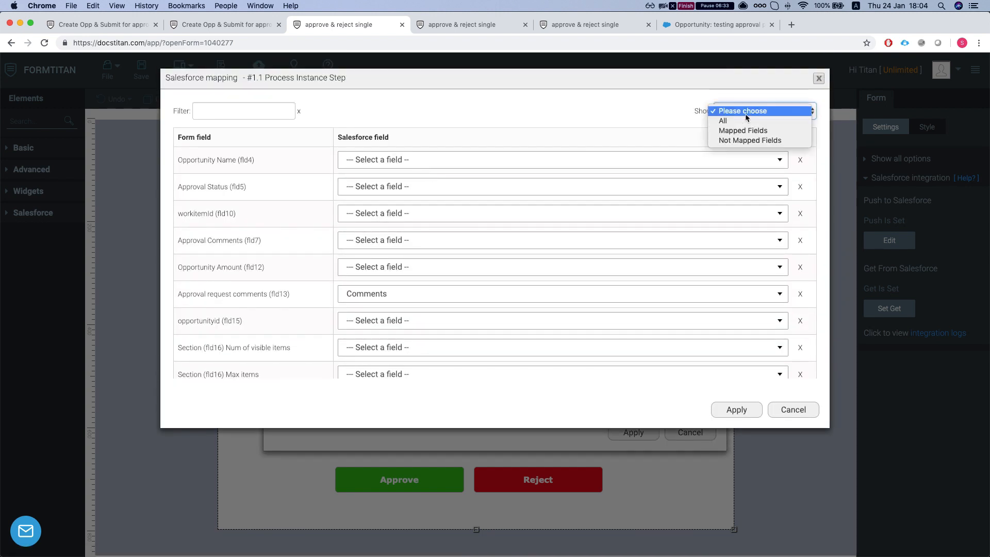
pyautogui.click(742, 130)
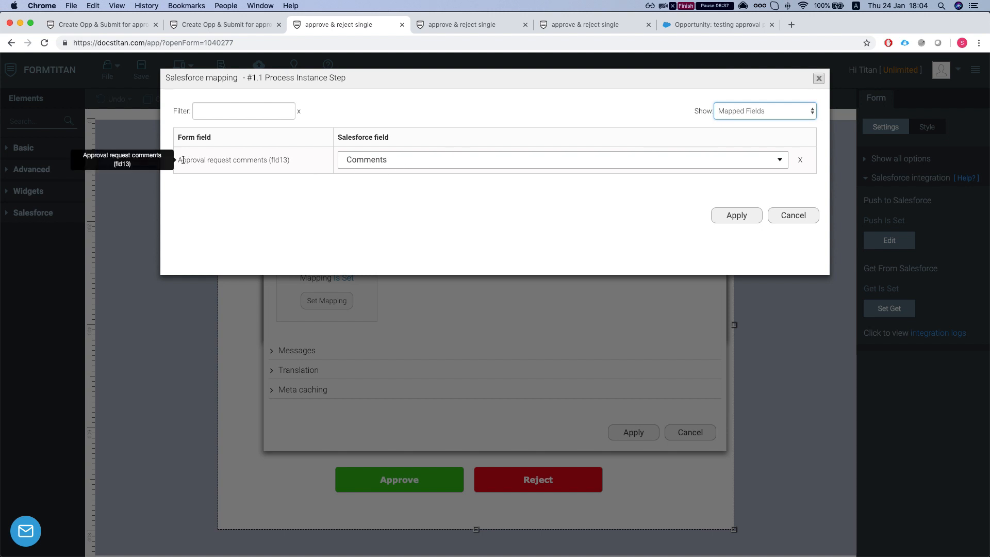
pyautogui.moveTo(181, 161); pyautogui.dragTo(289, 160)
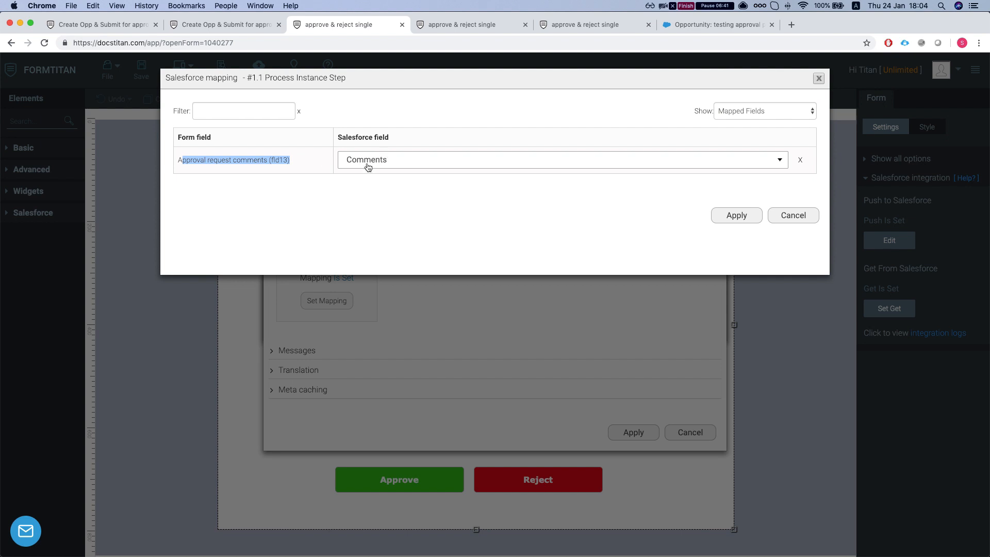
pyautogui.click(790, 216)
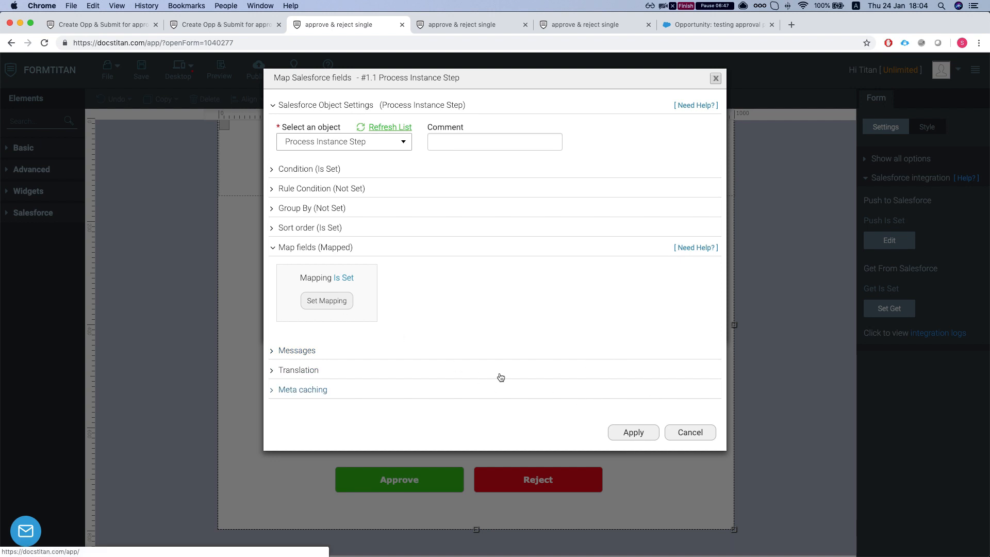
# Show all fields in the #1.1 Process Instance Step mapping, browse the Salesforce fields available for Opportunity Name, and close without applying changes.
pyautogui.click(326, 301)
pyautogui.click(750, 112)
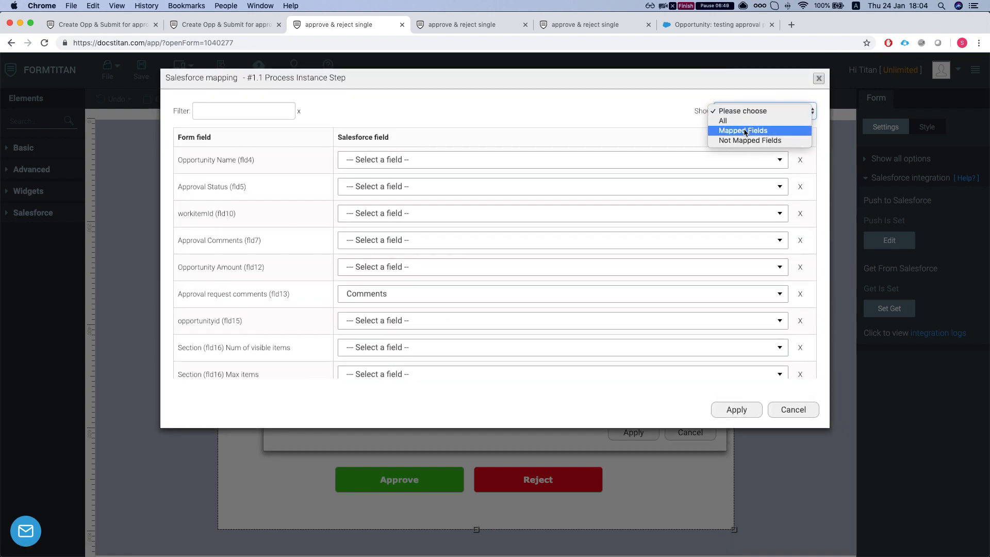
pyautogui.click(744, 121)
pyautogui.scroll(-5, 221, 185)
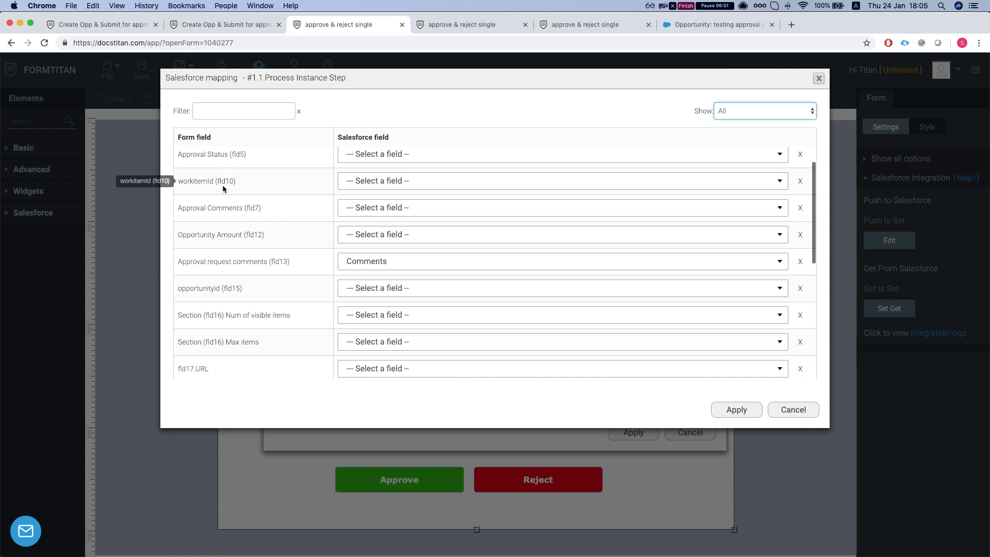
pyautogui.scroll(5, 361, 242)
pyautogui.click(389, 164)
pyautogui.scroll(-1, 381, 212)
pyautogui.scroll(1, 381, 211)
pyautogui.scroll(-1, 376, 217)
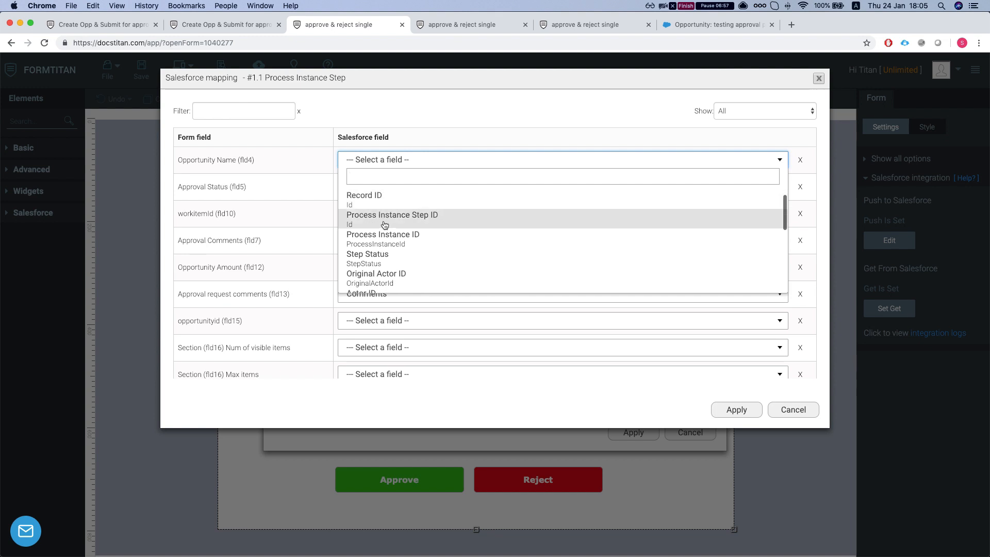
pyautogui.scroll(-1, 380, 228)
pyautogui.scroll(-2, 380, 228)
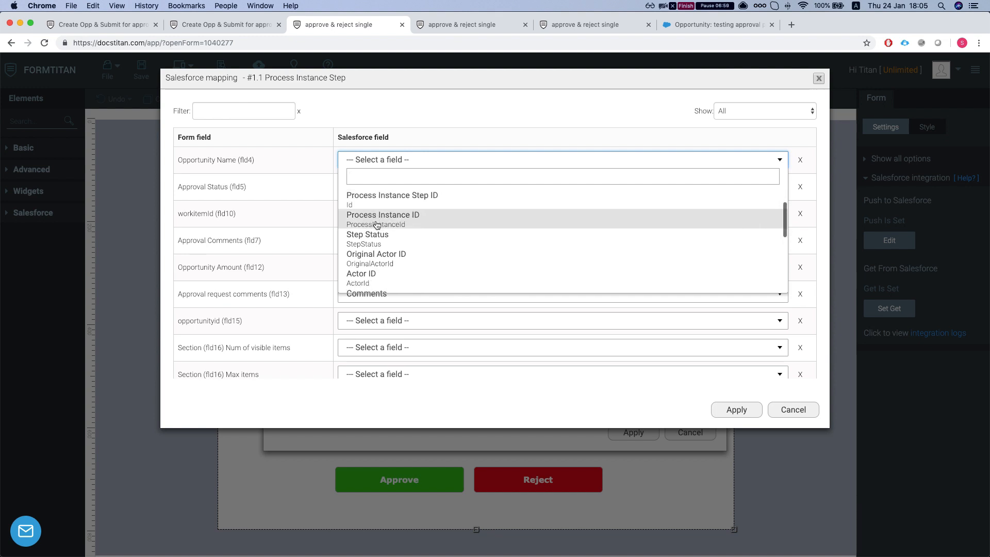
pyautogui.scroll(-2, 380, 228)
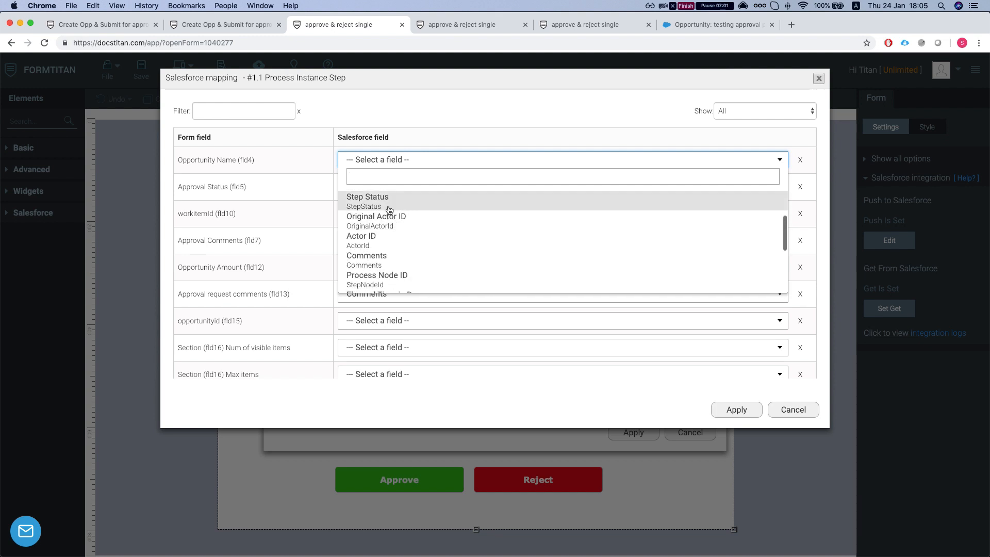
pyautogui.scroll(-1, 387, 214)
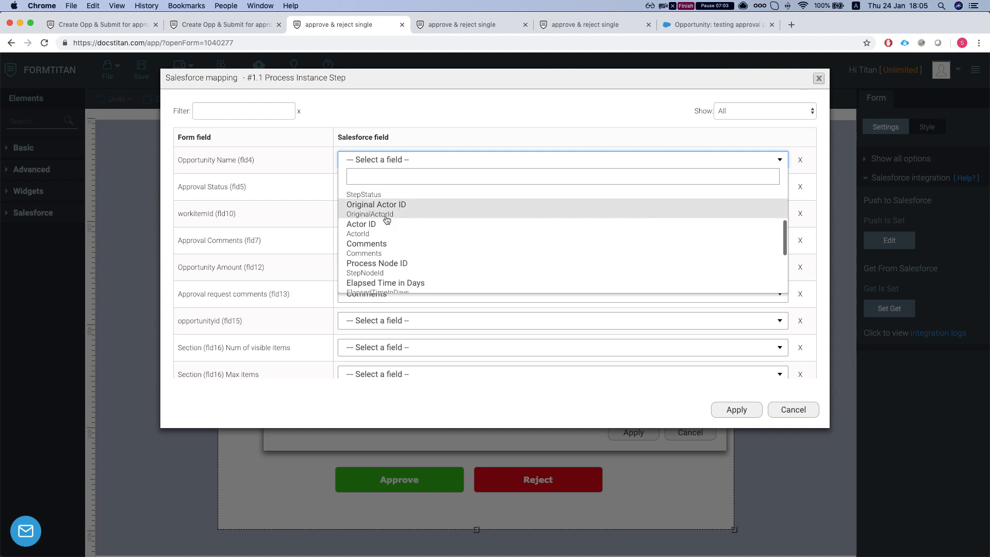
pyautogui.scroll(-3, 389, 223)
pyautogui.scroll(-2, 390, 232)
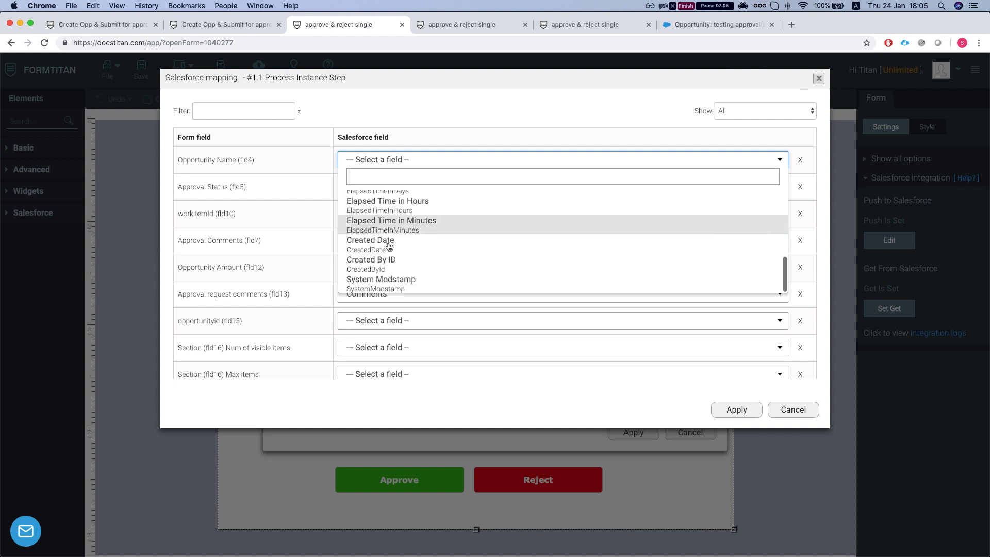
pyautogui.click(835, 421)
pyautogui.click(794, 409)
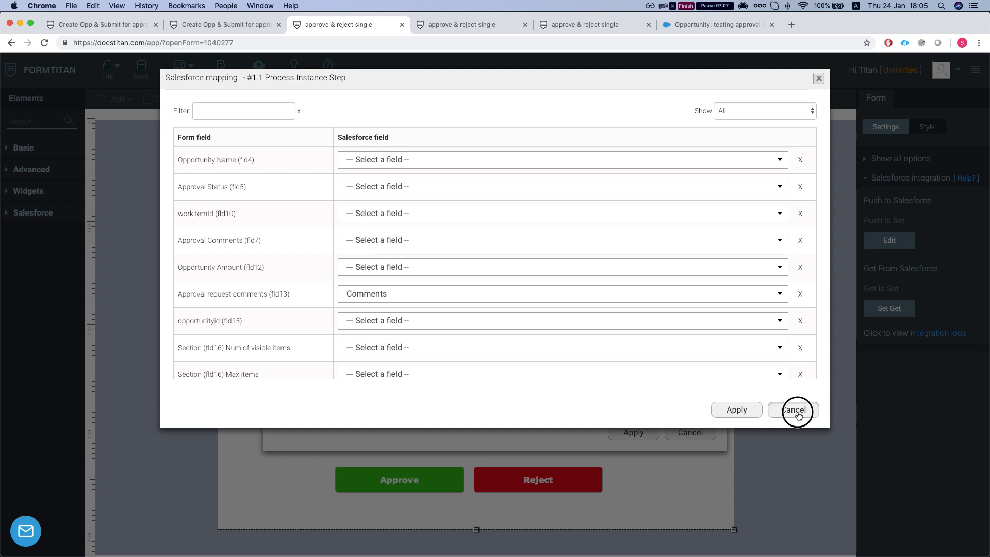
pyautogui.click(691, 432)
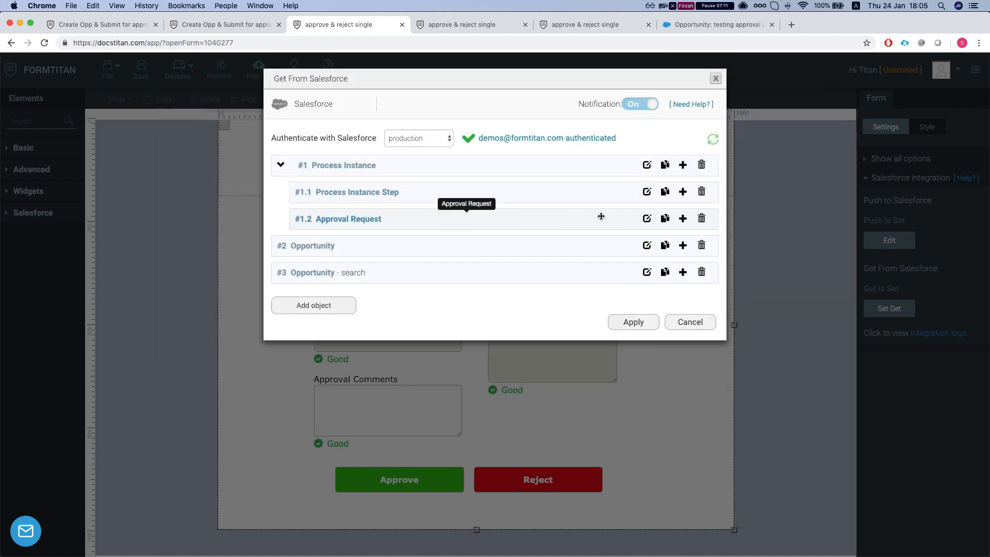
# Open the #1.2 Approval Request object and review its field mapping filtered to Mapped Fields.
pyautogui.click(647, 220)
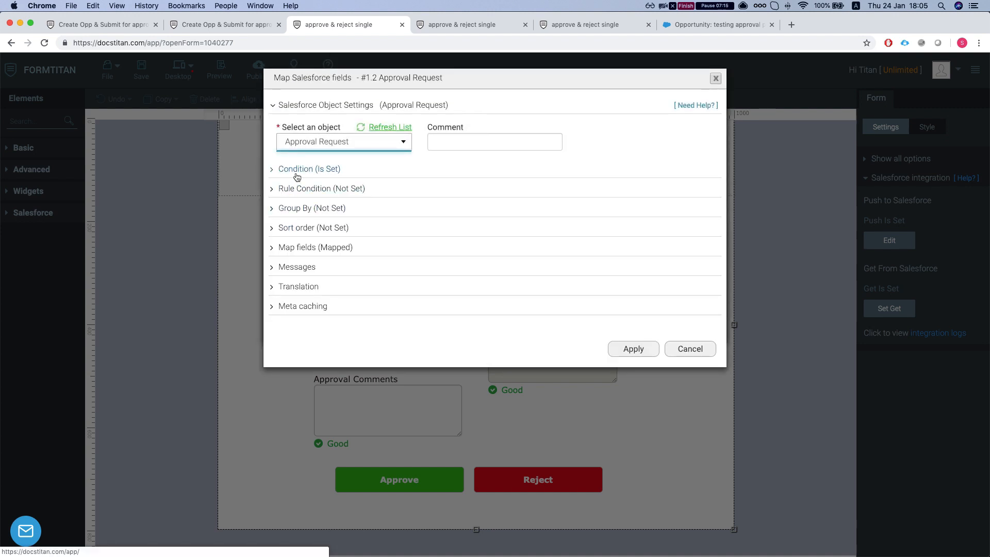
pyautogui.click(296, 178)
pyautogui.click(298, 176)
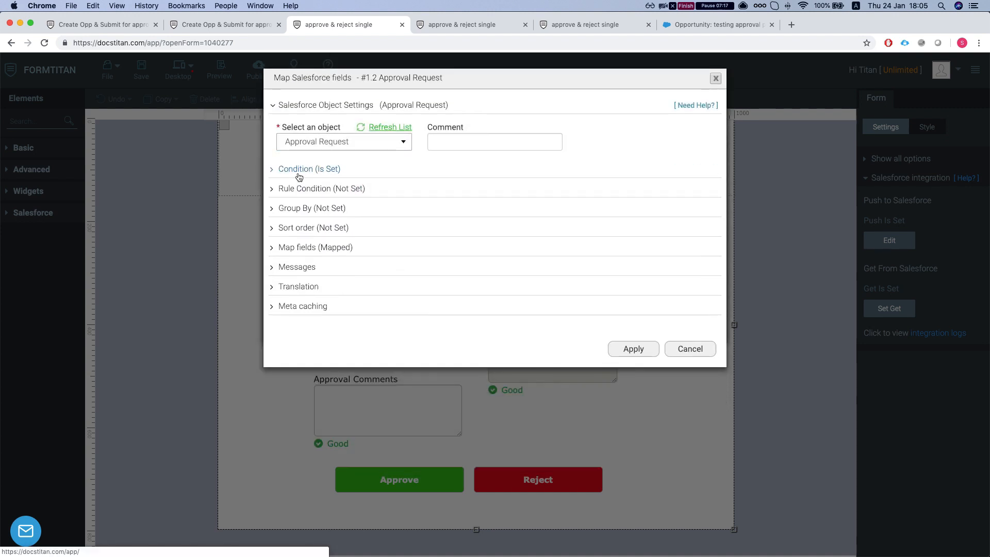
pyautogui.click(295, 251)
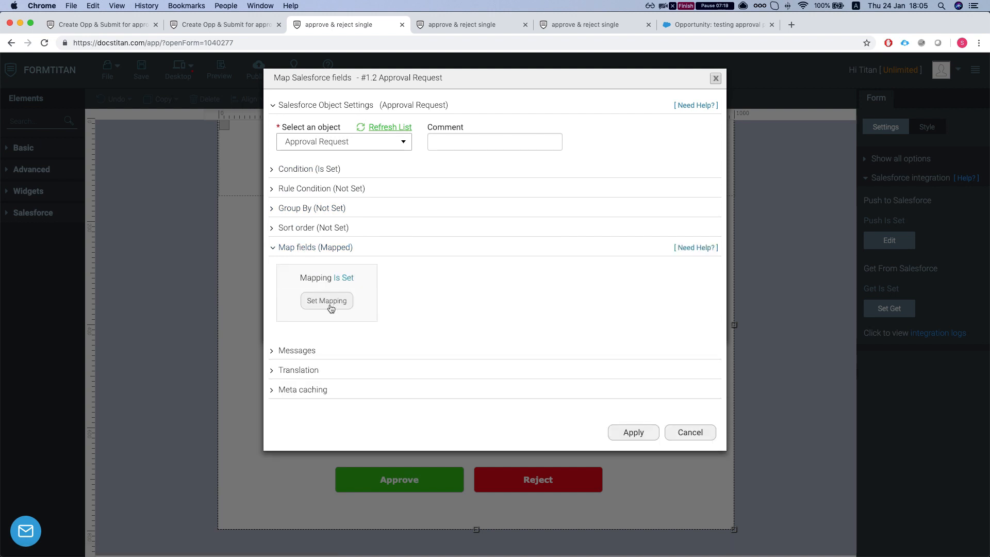
pyautogui.click(331, 308)
pyautogui.scroll(-2, 298, 214)
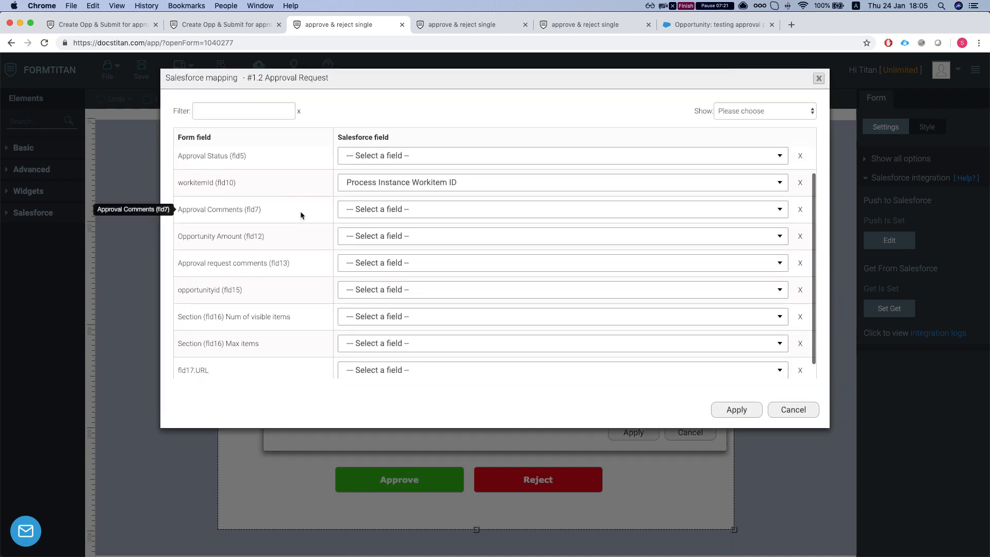
pyautogui.click(741, 109)
pyautogui.press('Return')
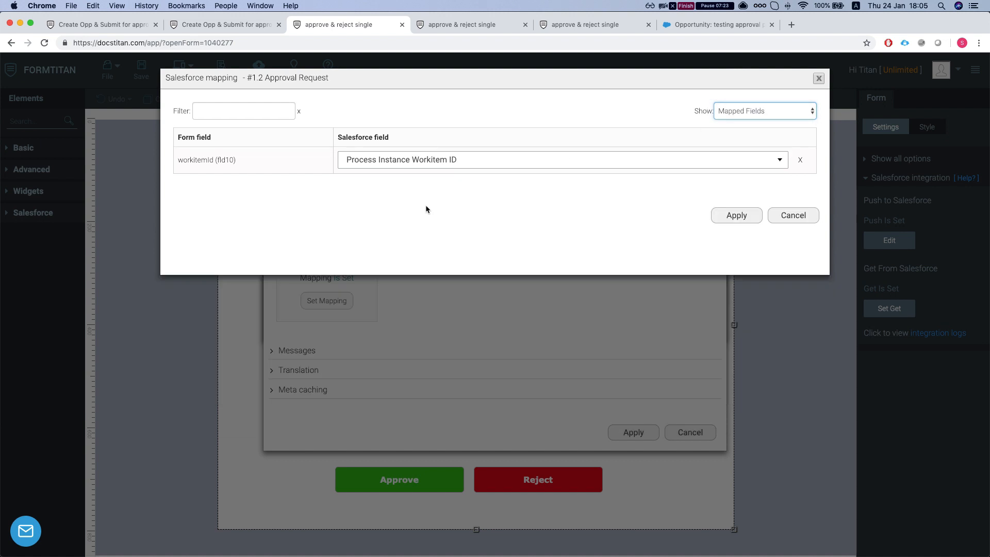
# Browse the Salesforce fields available for workitemId in the #1.2 Approval Request mapping and close the mapping without applying changes.
pyautogui.doubleClick(192, 161)
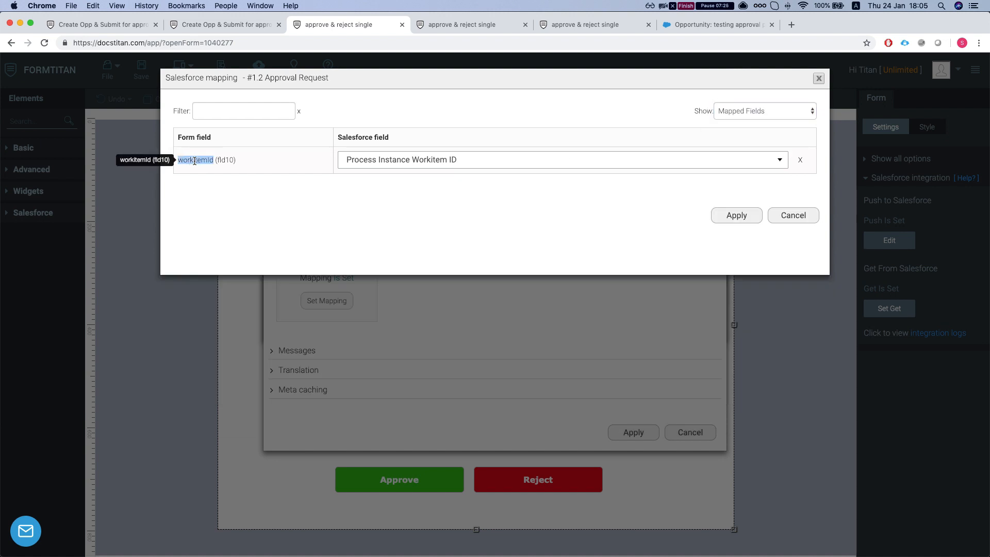
pyautogui.click(412, 161)
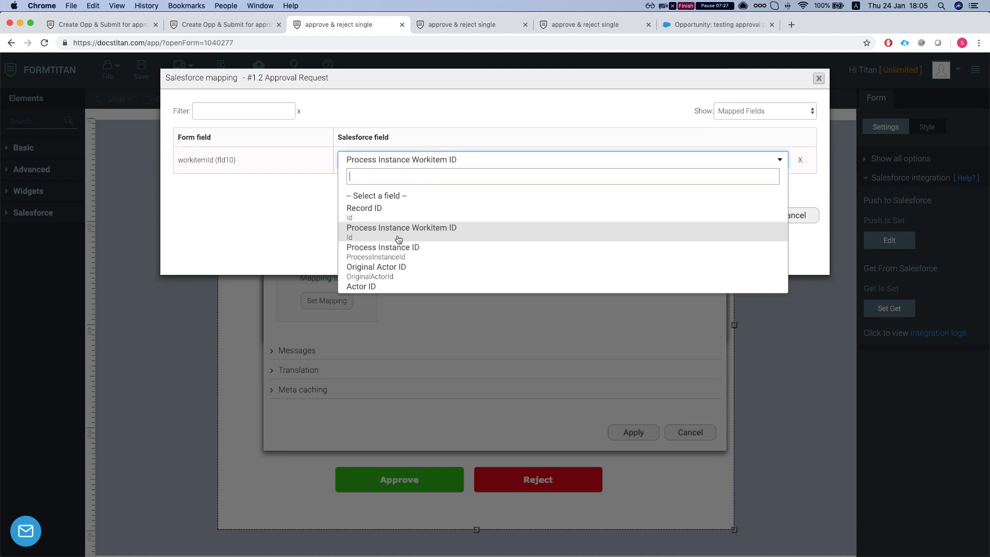
pyautogui.click(303, 223)
pyautogui.click(774, 220)
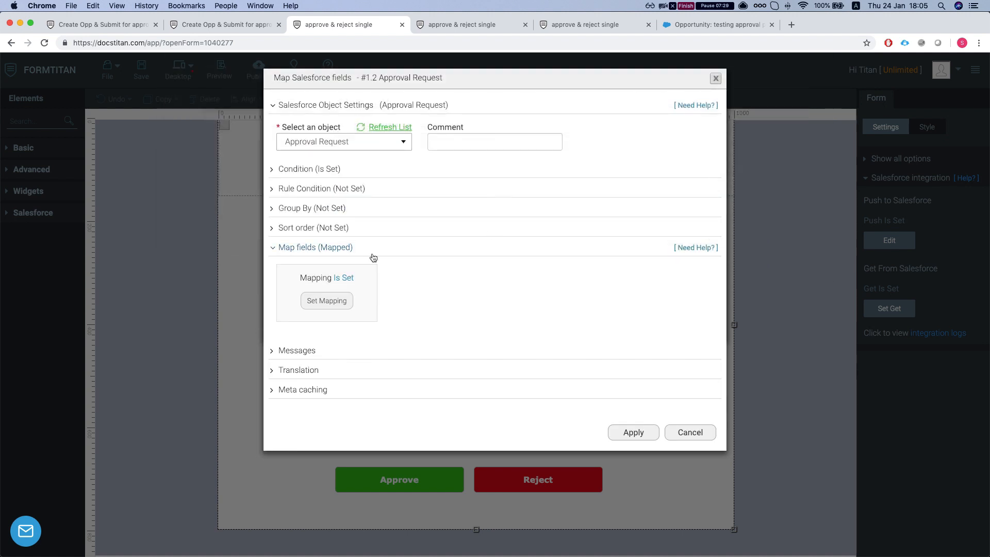
# Examine the Process Instance ID condition of #1.2 Approval Request, then close it and the Get From Salesforce settings without applying changes.
pyautogui.click(323, 168)
pyautogui.click(330, 240)
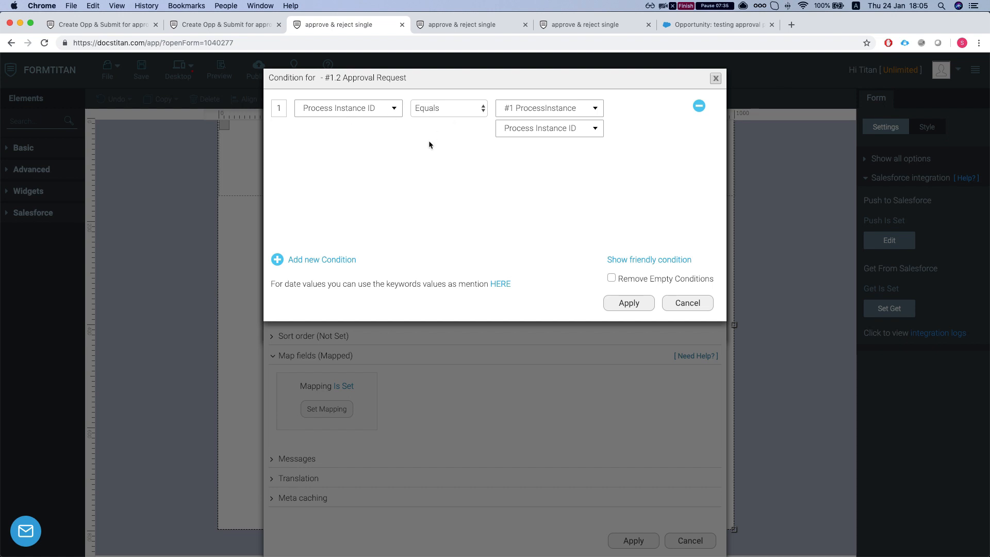
pyautogui.click(340, 113)
pyautogui.click(345, 217)
pyautogui.click(527, 108)
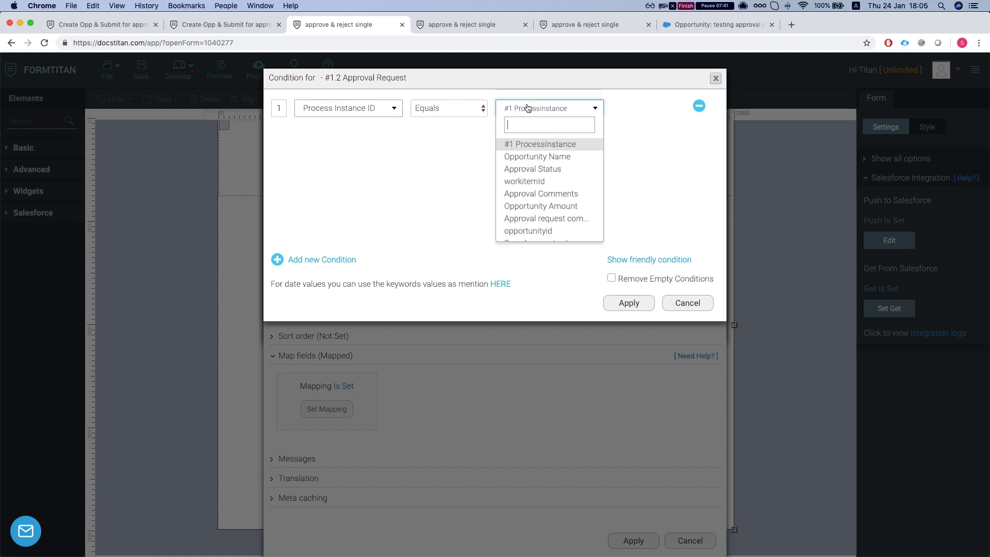
pyautogui.click(367, 156)
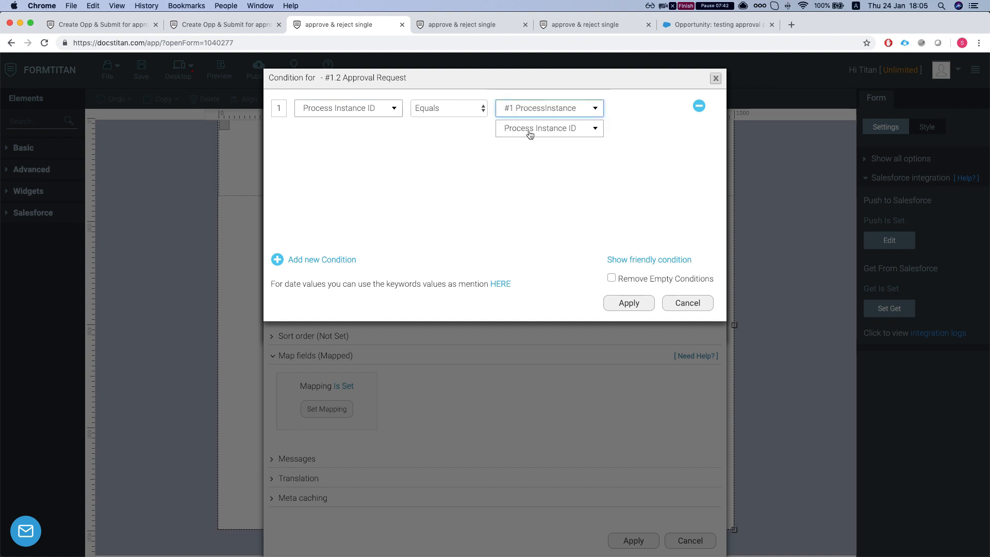
pyautogui.click(689, 304)
pyautogui.click(685, 541)
pyautogui.click(691, 324)
# Open the Push to Salesforce settings and display the field mapping of #1 Approve a Record, leaving the field filter unchanged.
pyautogui.click(886, 243)
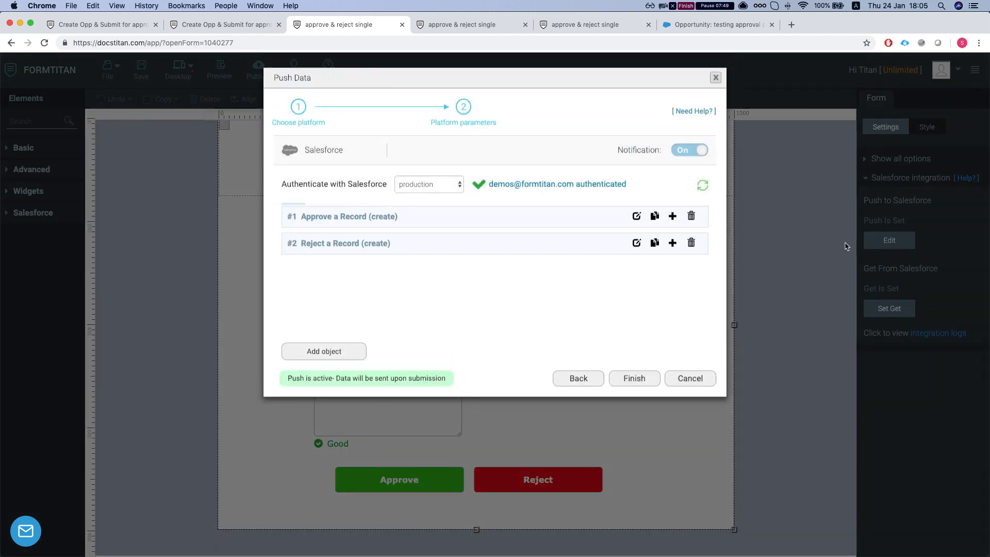
pyautogui.click(635, 219)
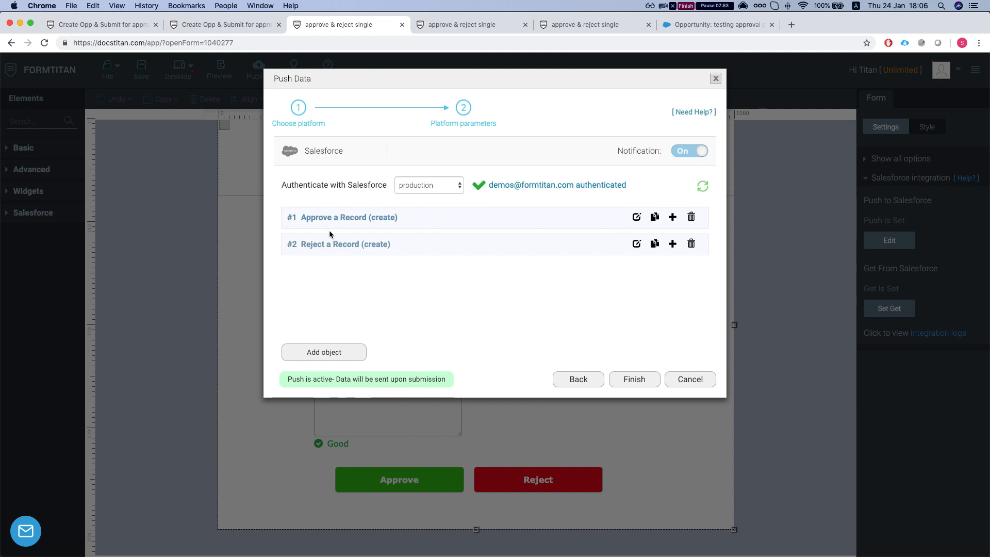
pyautogui.click(635, 216)
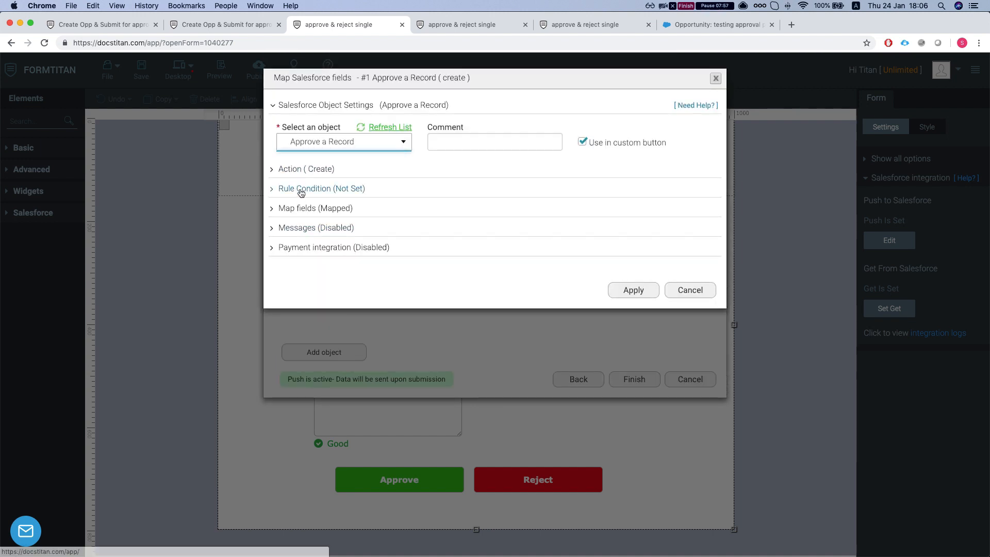
pyautogui.click(301, 217)
pyautogui.click(324, 259)
pyautogui.click(734, 129)
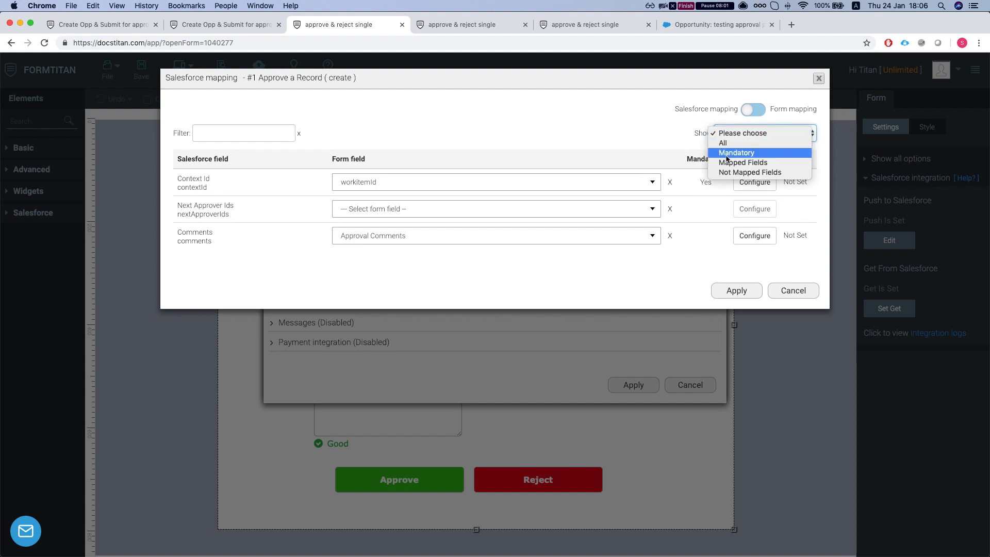
pyautogui.click(464, 135)
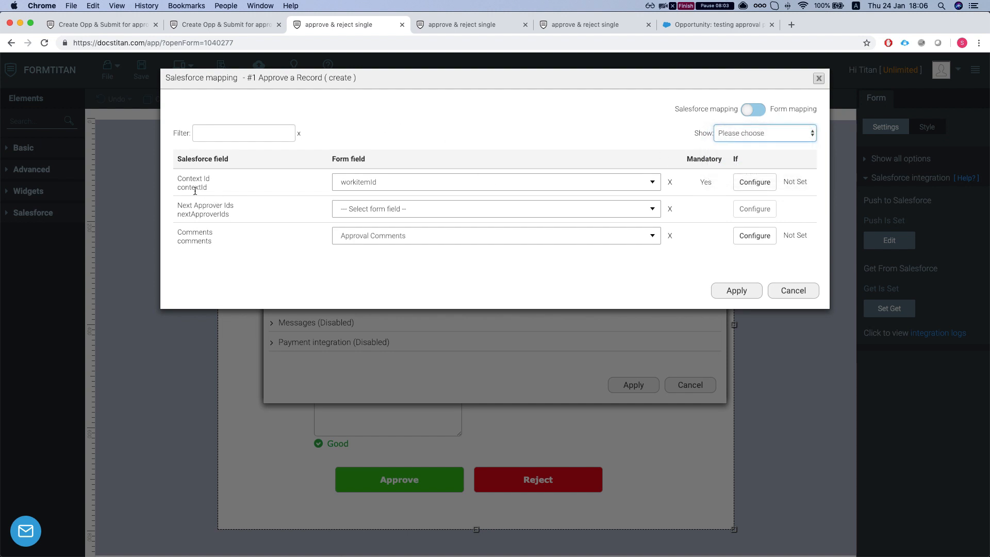
# Examine the Context Id, Next Approver Ids and Comments rows of the Approve a Record mapping and close its settings without applying changes.
pyautogui.moveTo(178, 206)
pyautogui.mouseDown()
pyautogui.moveTo(243, 211)
pyautogui.moveTo(183, 208)
pyautogui.mouseUp()
pyautogui.click(234, 217)
pyautogui.click(179, 206)
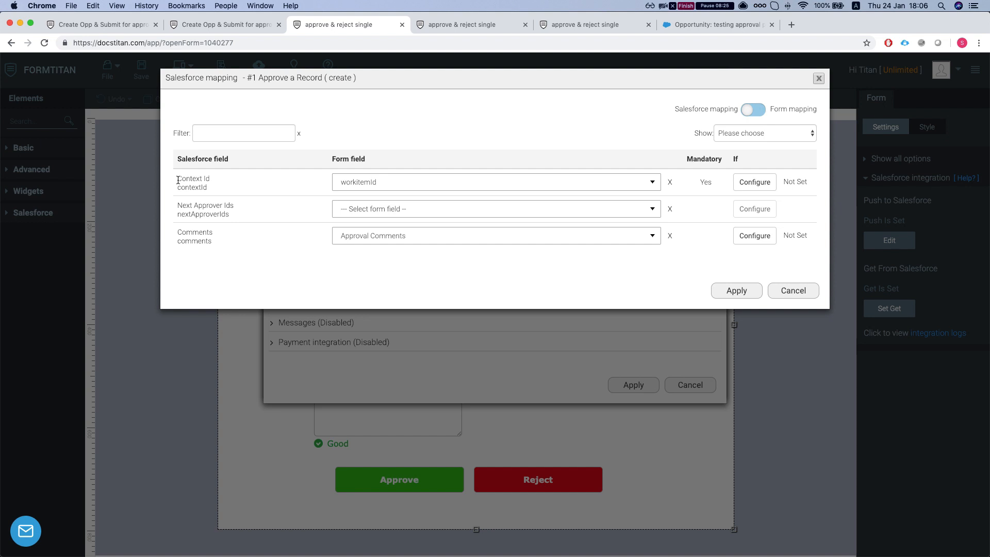
pyautogui.moveTo(178, 180); pyautogui.dragTo(210, 188)
pyautogui.click(212, 191)
pyautogui.moveTo(178, 235); pyautogui.dragTo(198, 240)
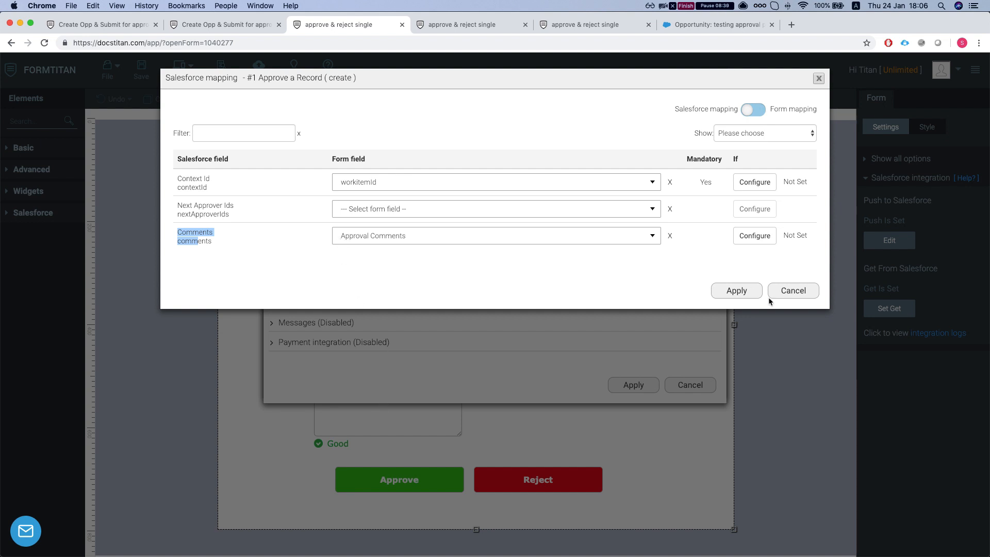
pyautogui.click(790, 291)
pyautogui.click(692, 386)
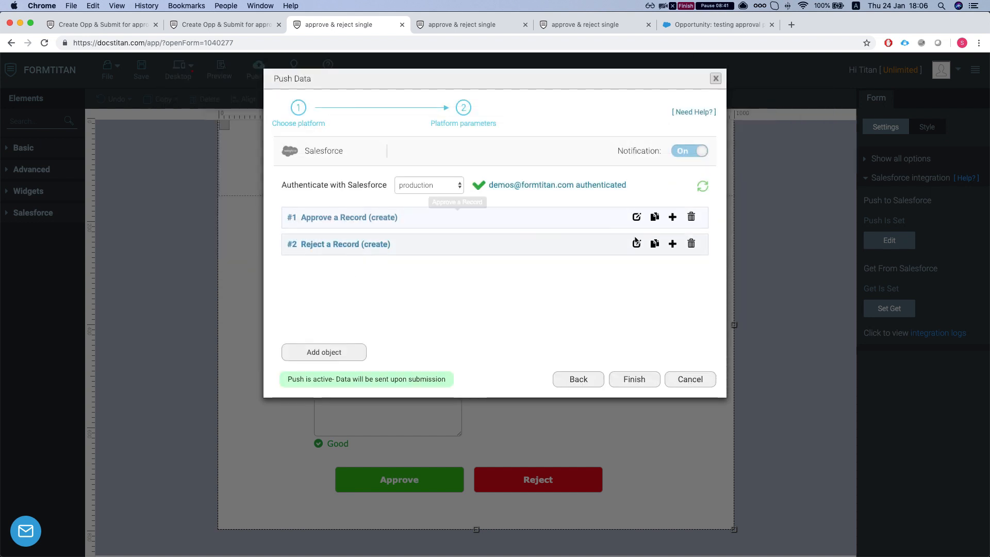
# Review the field mapping of #2 Reject a Record and close the Push Data settings without applying changes.
pyautogui.click(635, 244)
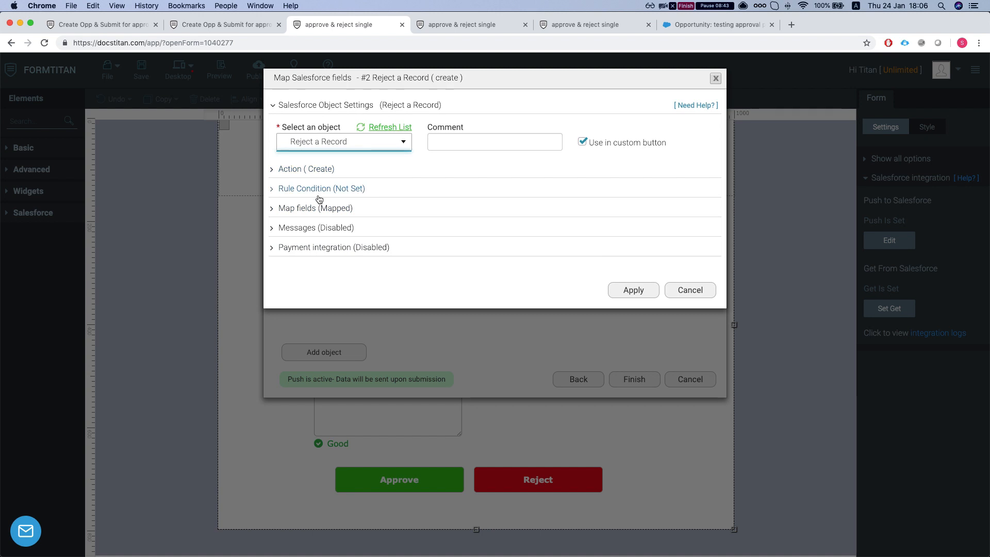
pyautogui.click(309, 209)
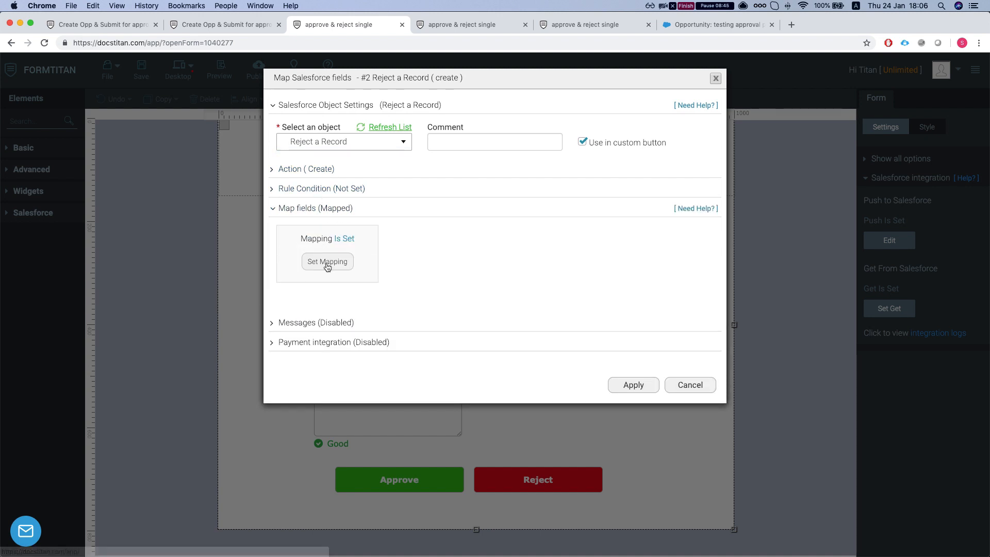
pyautogui.click(326, 257)
pyautogui.click(204, 187)
pyautogui.moveTo(181, 205); pyautogui.dragTo(201, 212)
pyautogui.click(203, 212)
pyautogui.click(808, 275)
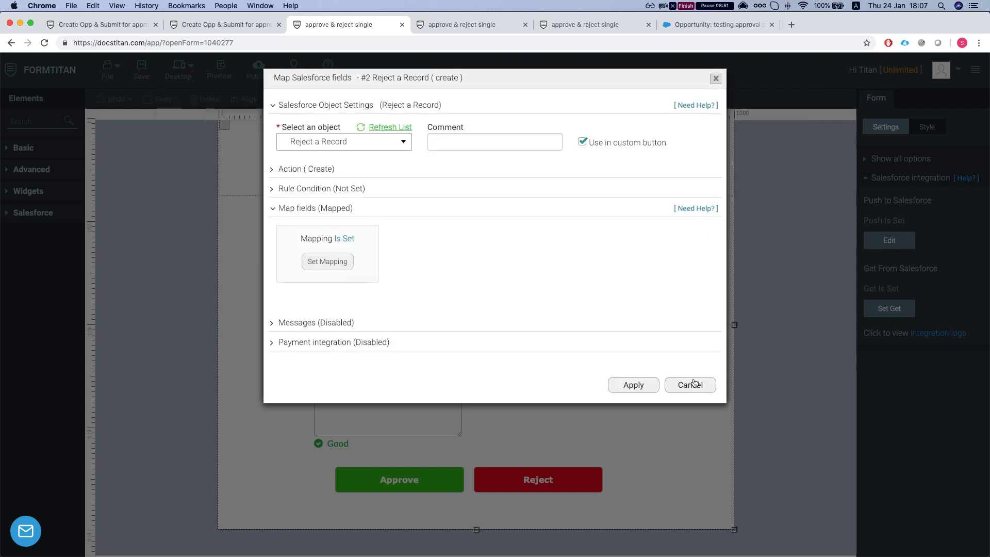
pyautogui.click(694, 382)
pyautogui.click(689, 380)
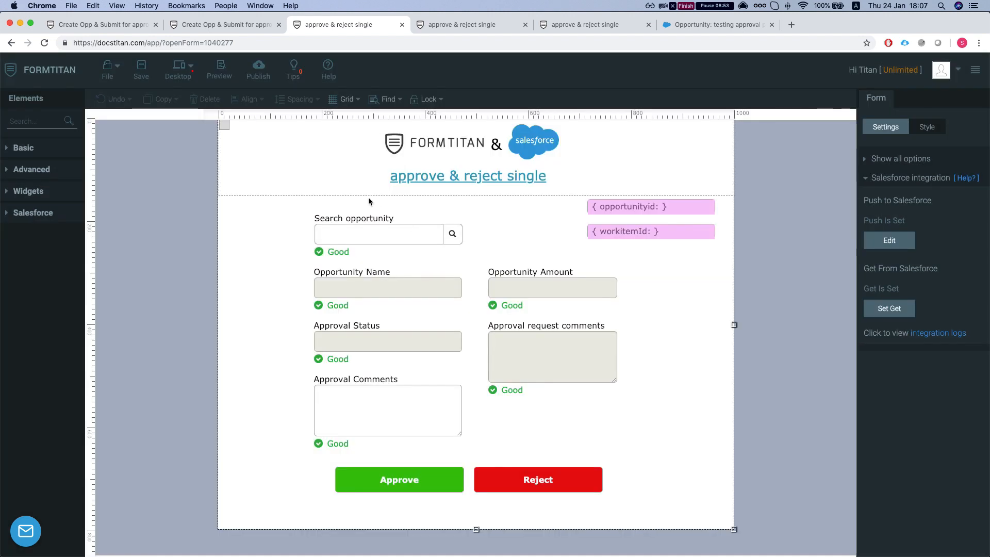
# Open the published approve & reject single form from its form URL.
pyautogui.click(258, 70)
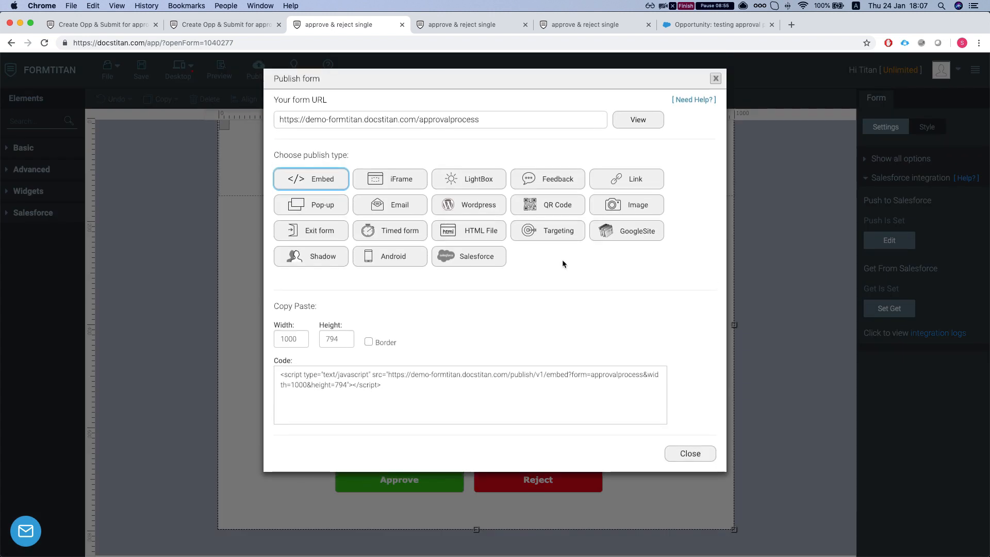
pyautogui.click(637, 120)
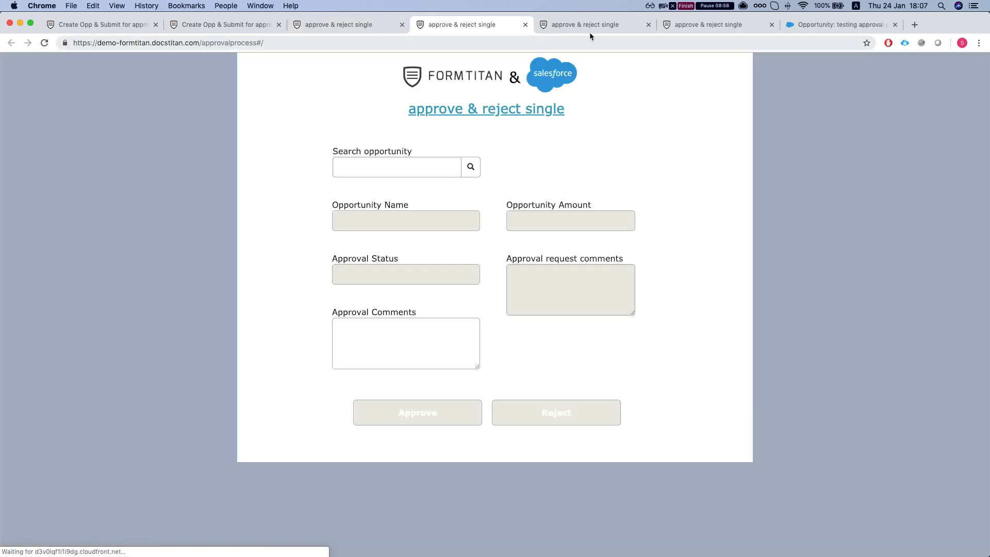
pyautogui.click(591, 27)
pyautogui.click(438, 24)
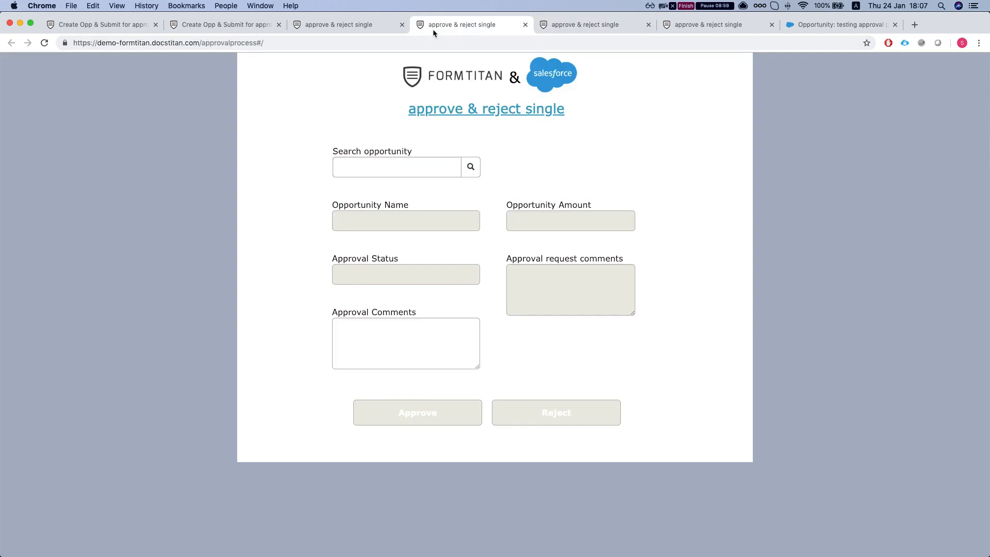
# Search opportunities for "approval" and load the "testing approval process FT" record into the form.
pyautogui.click(369, 164)
pyautogui.write('appro')
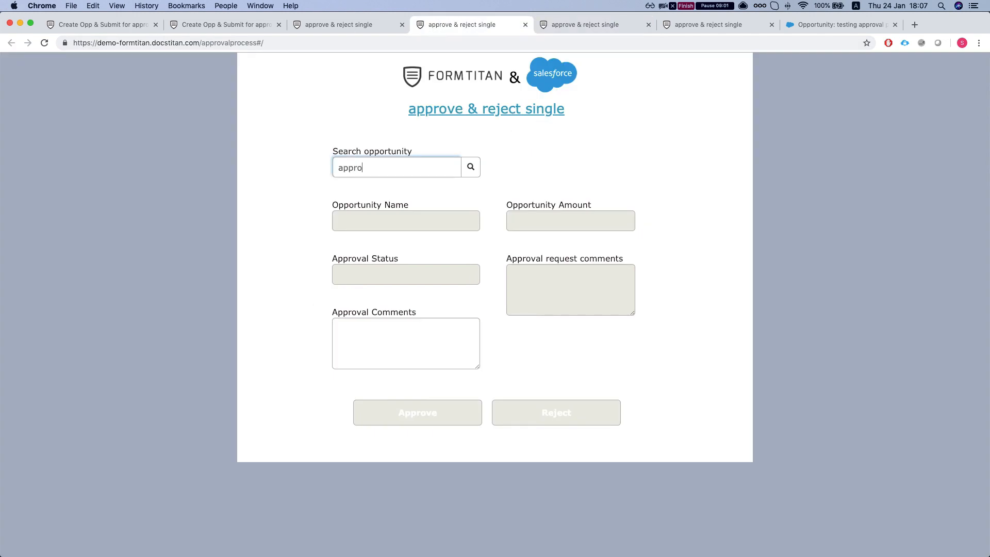
pyautogui.write('val')
pyautogui.click(470, 167)
pyautogui.scroll(-2, 362, 182)
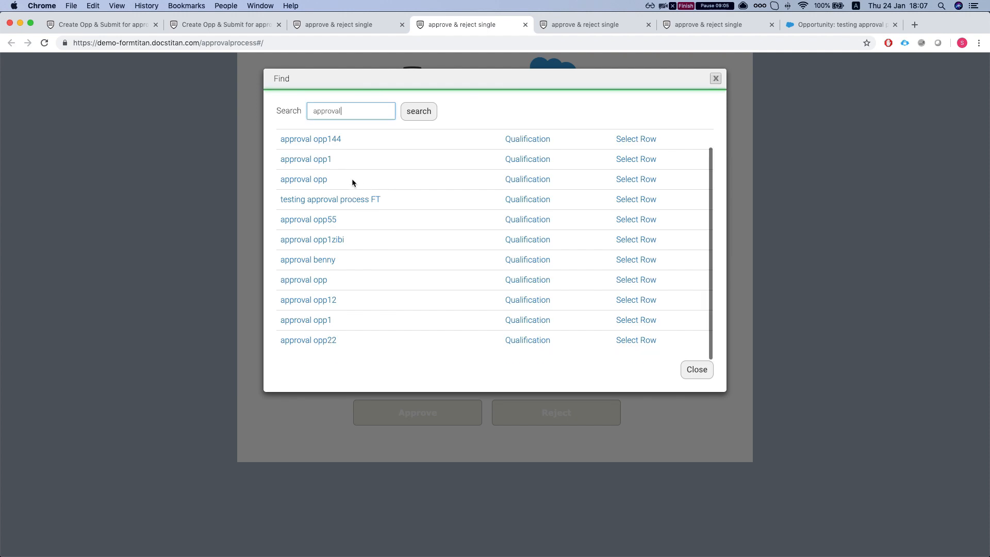
pyautogui.click(362, 200)
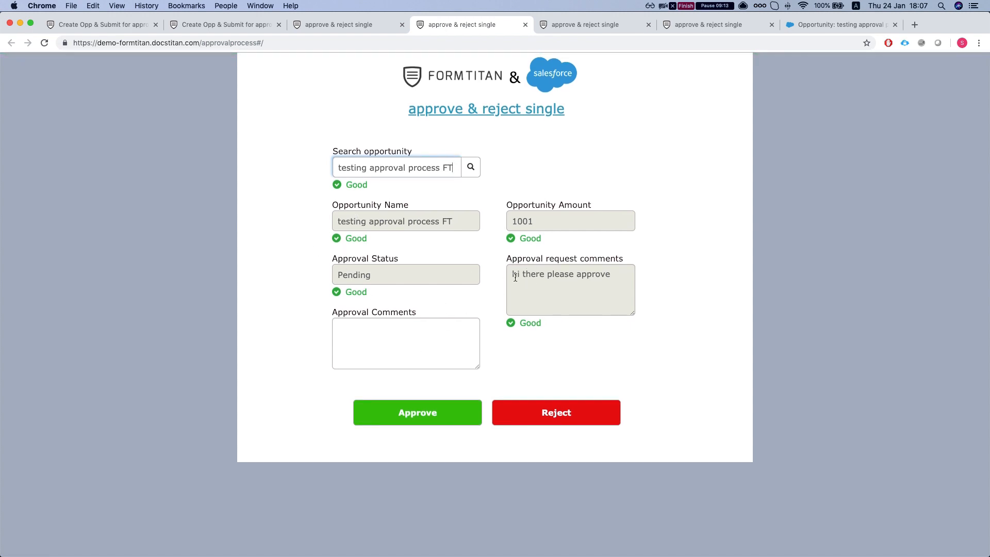
# Check the approval request comments, enter "approved!!!!" as the approval comment and approve the opportunity.
pyautogui.moveTo(512, 274); pyautogui.dragTo(609, 273)
pyautogui.click(616, 275)
pyautogui.write('approved!!!!')
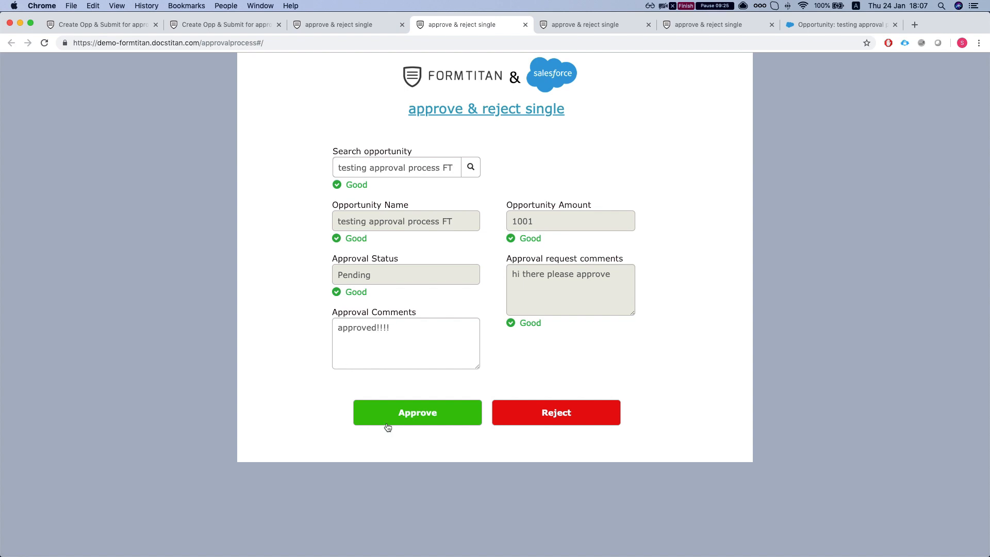
pyautogui.click(387, 424)
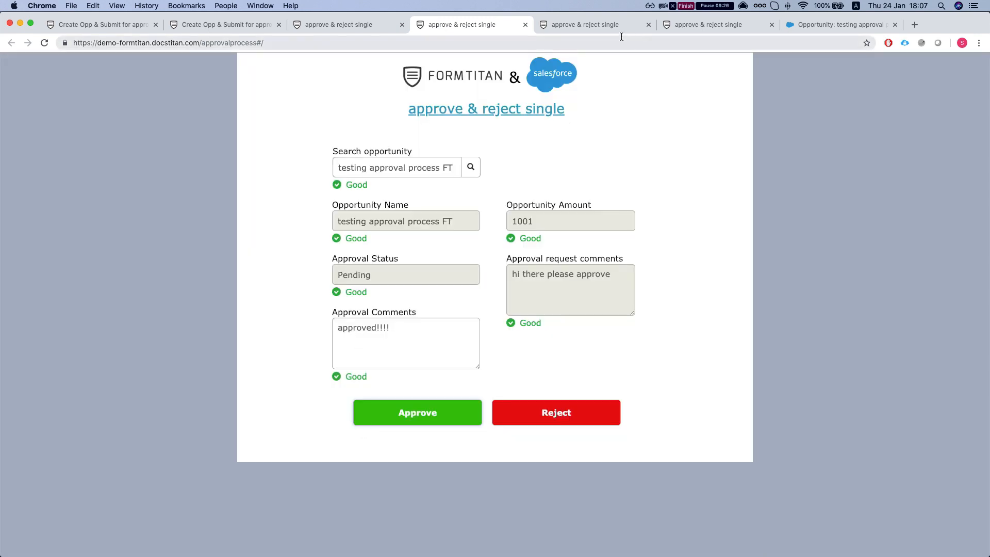
# Switch to the opportunity record in Salesforce, reload it and examine the latest entry in its Approval History.
pyautogui.click(784, 29)
pyautogui.press('super+r')
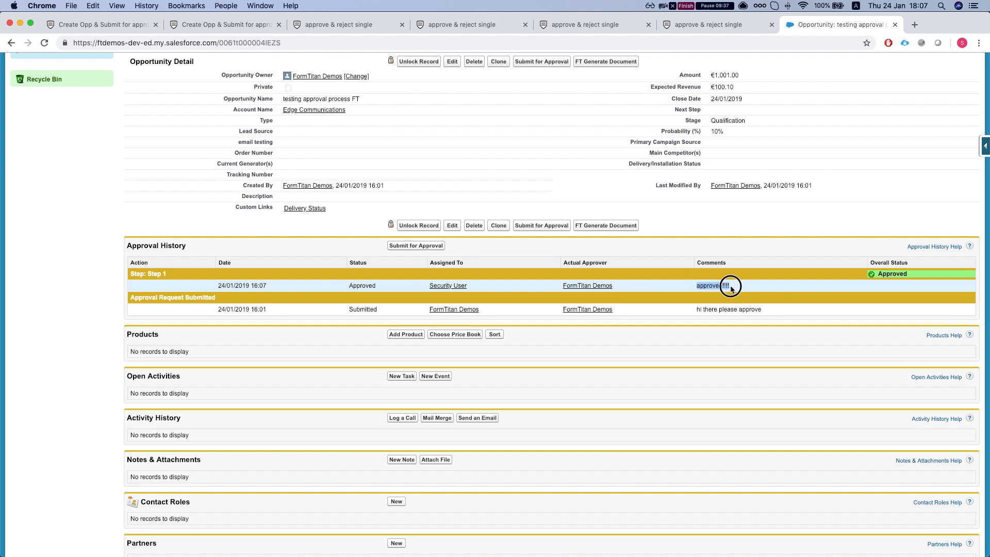
pyautogui.scroll(1, 536, 248)
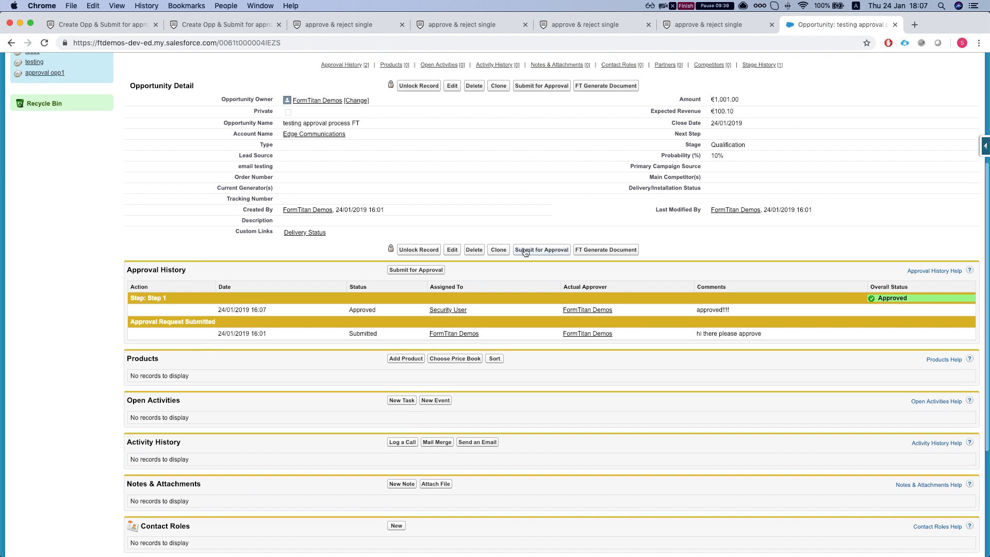
# Submit the opportunity for approval again with Security User as the next approver, and check the new entry in its Approval History.
pyautogui.click(416, 270)
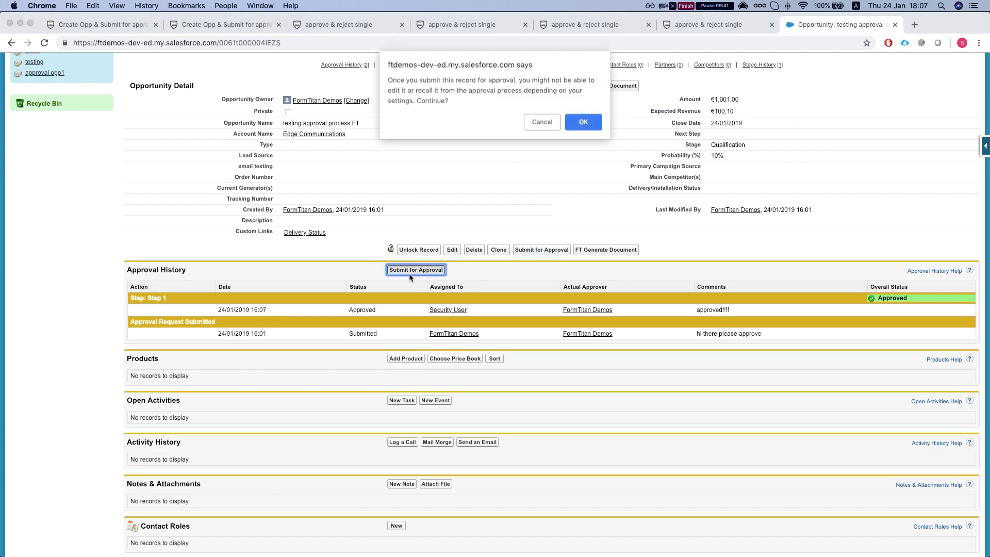
pyautogui.click(567, 126)
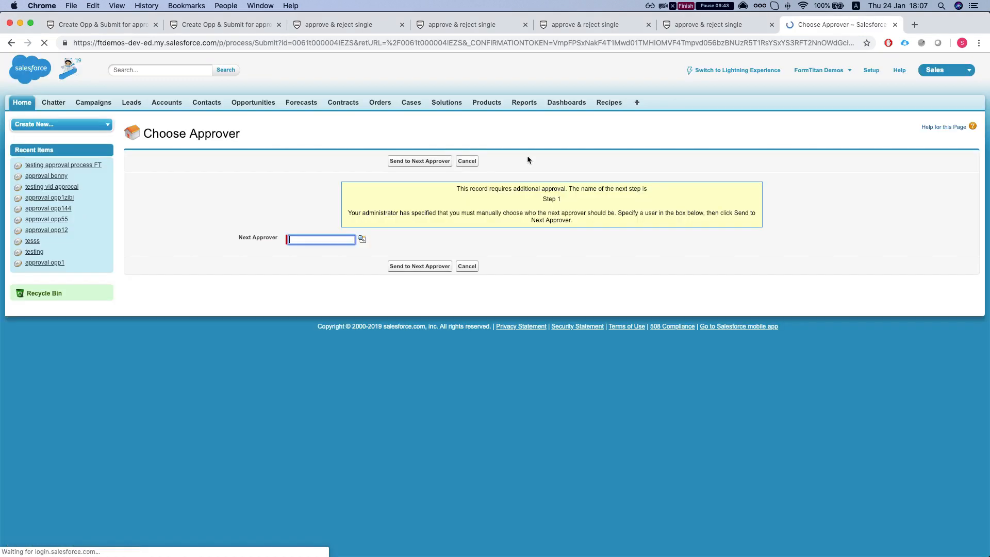
pyautogui.click(362, 239)
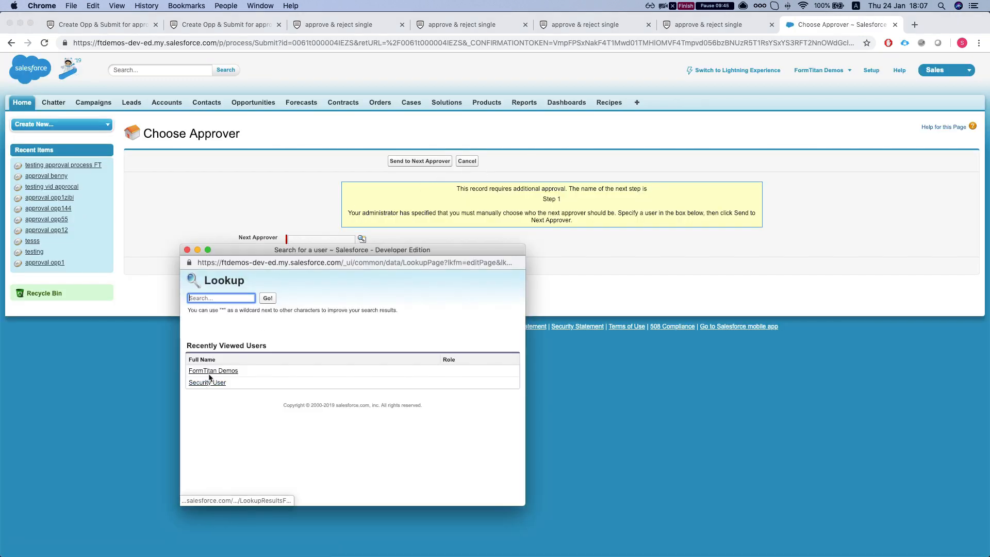
pyautogui.click(205, 382)
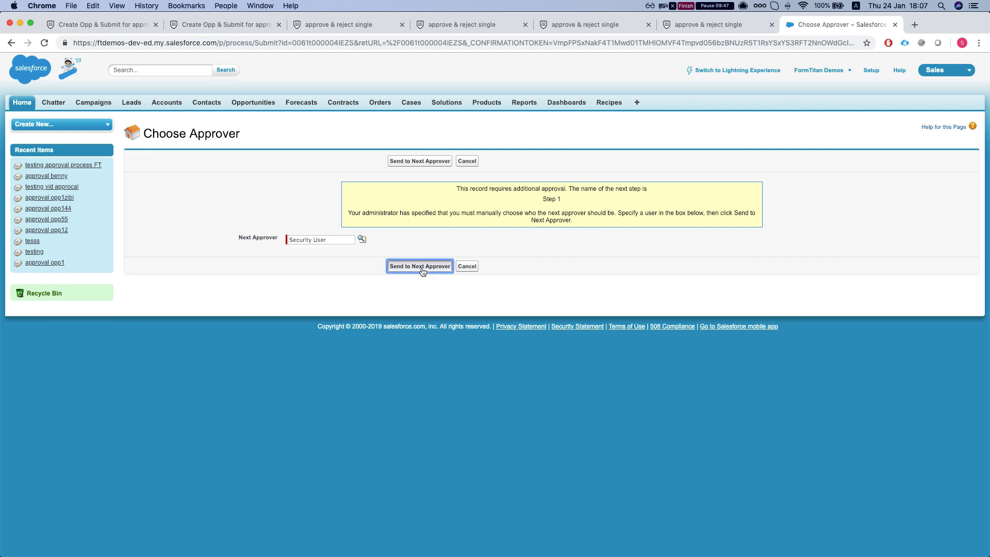
pyautogui.click(420, 266)
pyautogui.scroll(-2, 396, 227)
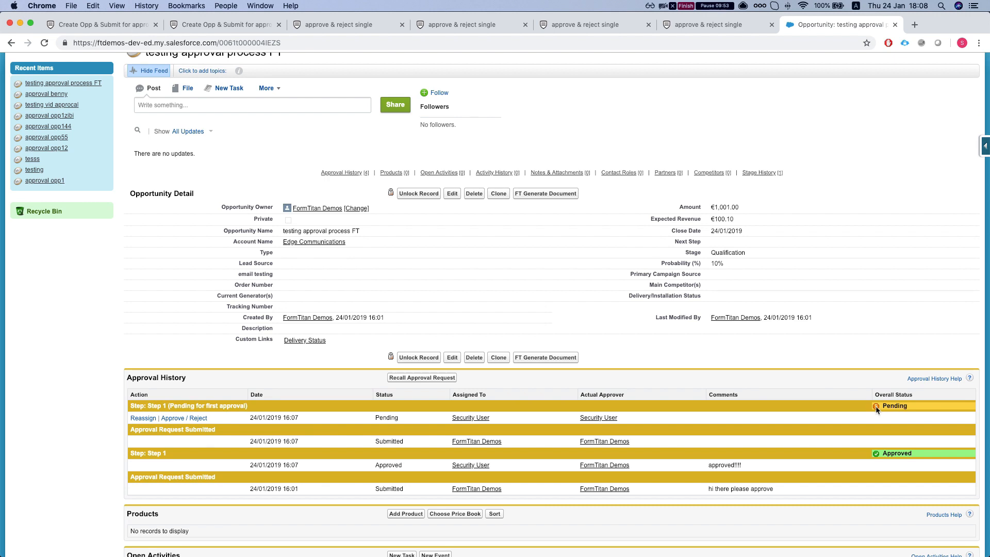
pyautogui.scroll(-1, 464, 412)
pyautogui.scroll(2, 373, 394)
# Copy the opportunity's record ID from its Salesforce URL and end the published approve & reject form's URL with "approvalprocess?".
pyautogui.doubleClick(251, 42)
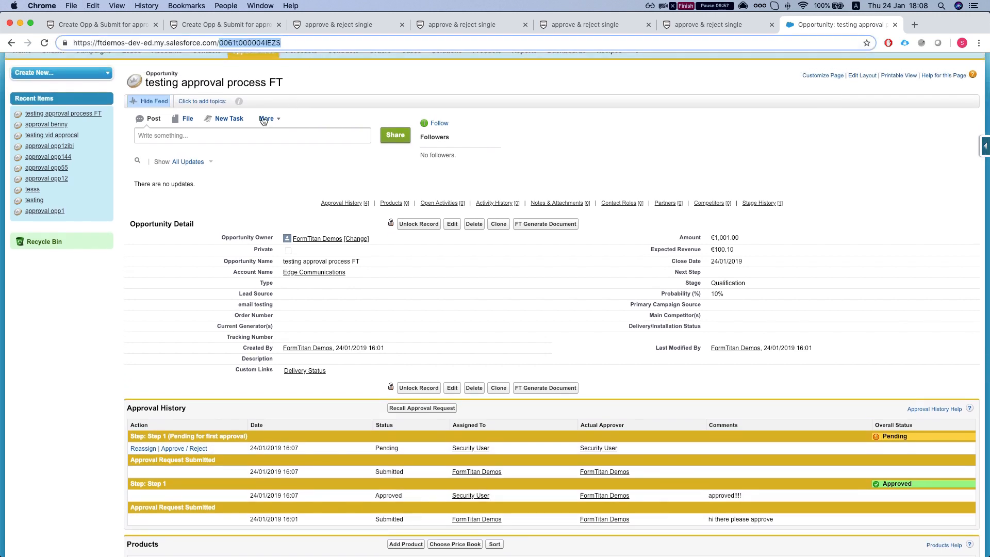
pyautogui.click(438, 25)
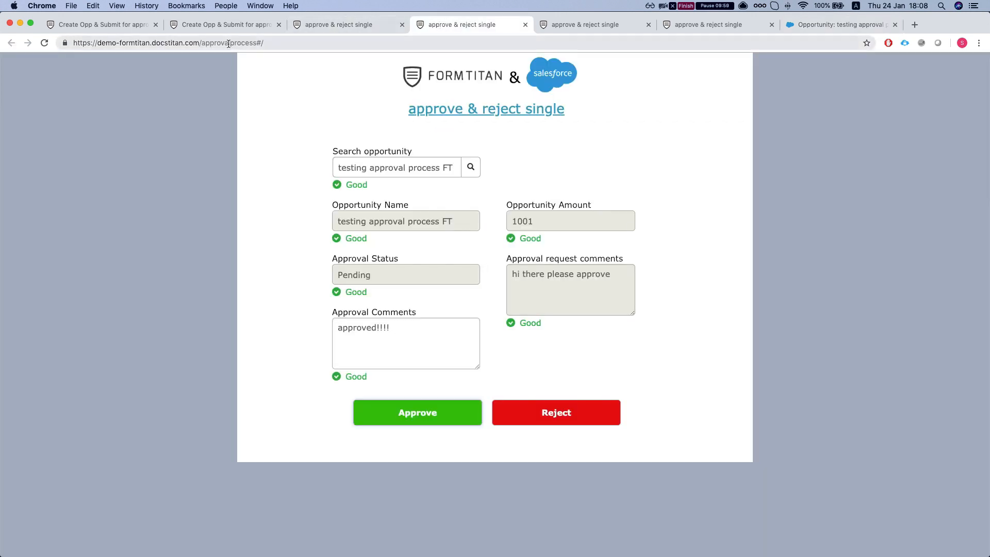
pyautogui.click(270, 44)
pyautogui.click(270, 45)
pyautogui.press('BackSpace')
pyautogui.press('BackSpace')
pyautogui.write('>')
pyautogui.press('BackSpace')
pyautogui.write('>')
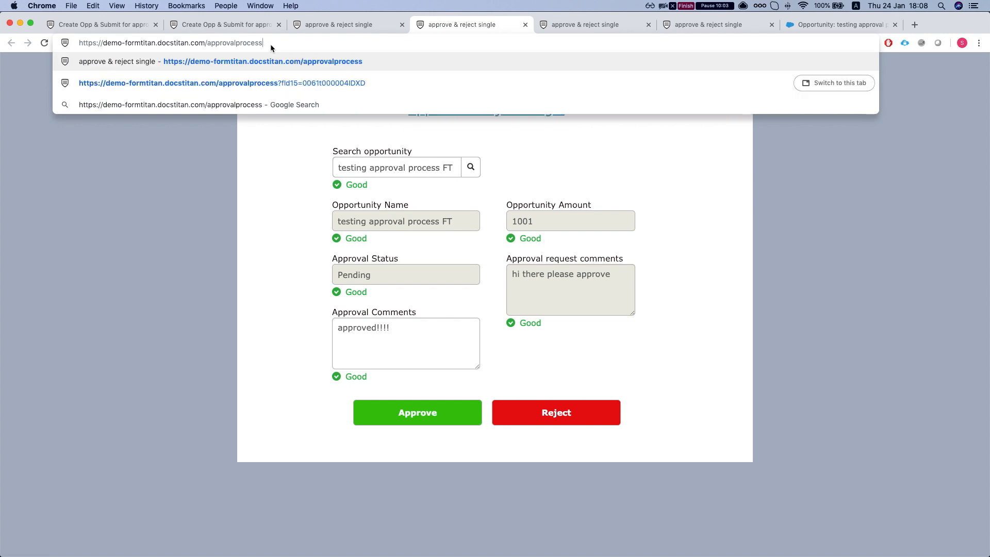
# In the form editor, close the publish settings and look up the Field ID of the hidden opportunityid field.
pyautogui.click(340, 27)
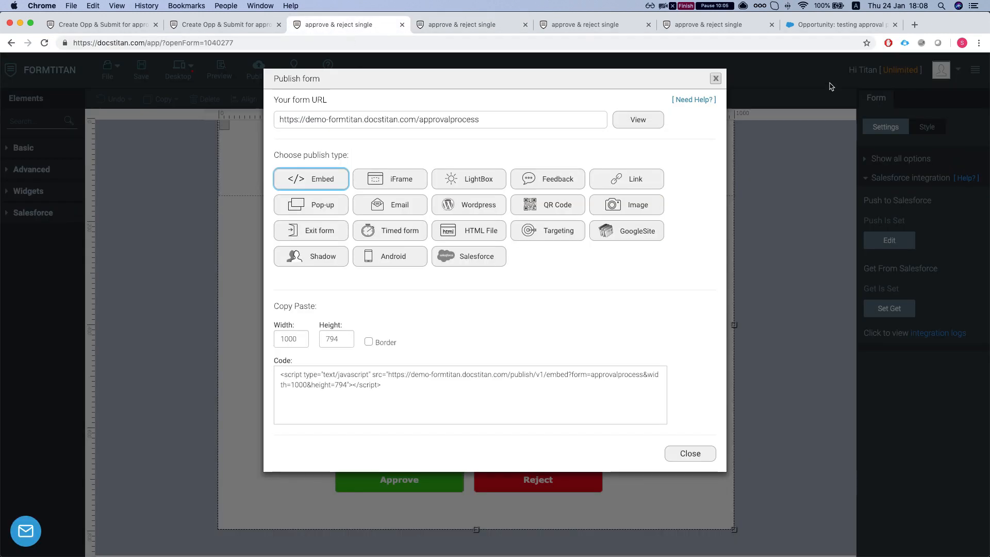
pyautogui.click(716, 78)
pyautogui.click(638, 208)
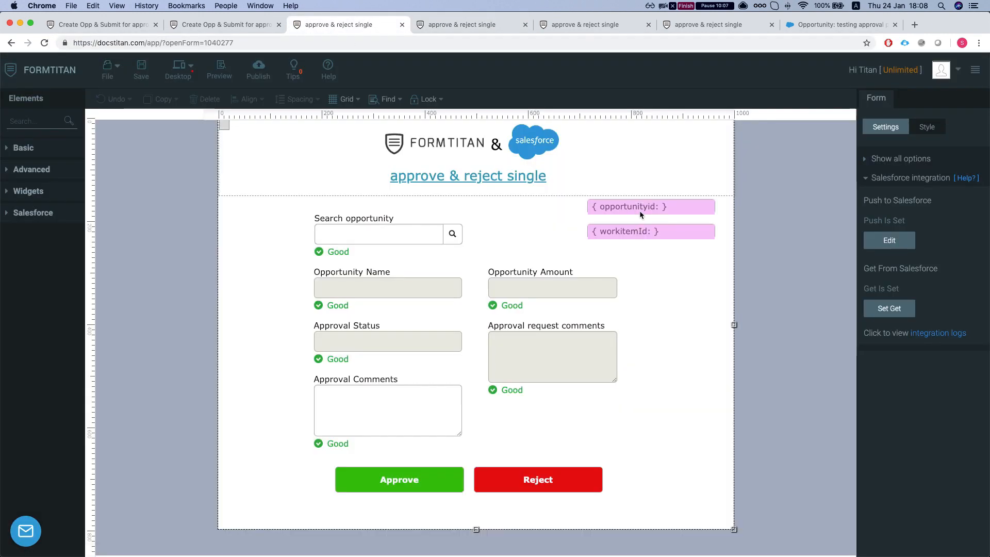
pyautogui.doubleClick(888, 305)
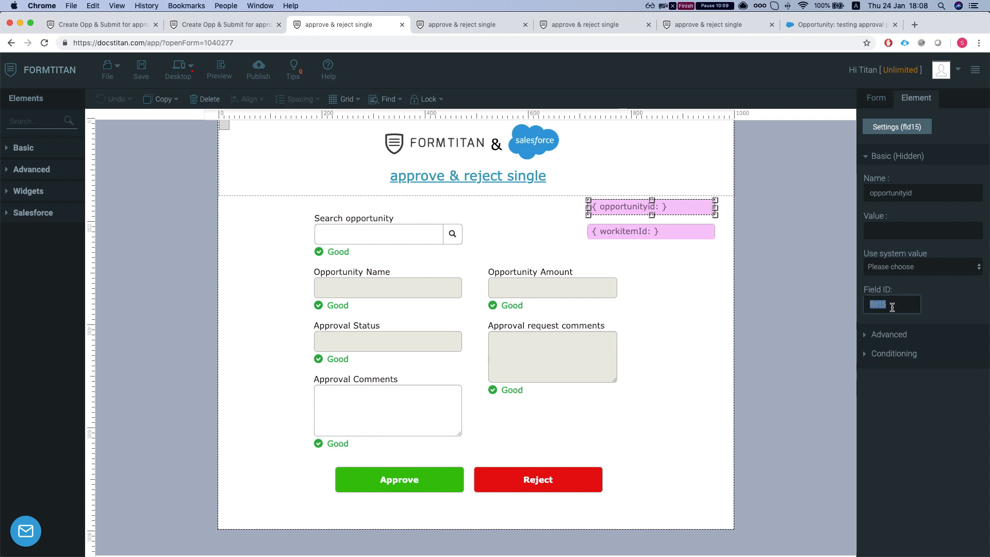
pyautogui.click(894, 307)
# Load the published form with the URL parameter fld15=0061t000004IEZS so that it opens the resubmitted opportunity.
pyautogui.click(475, 25)
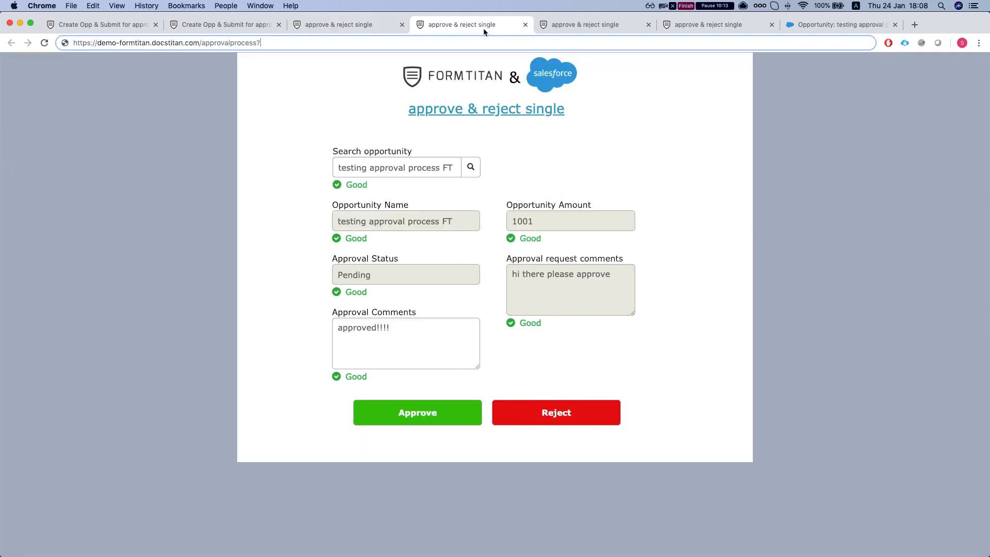
pyautogui.click(583, 28)
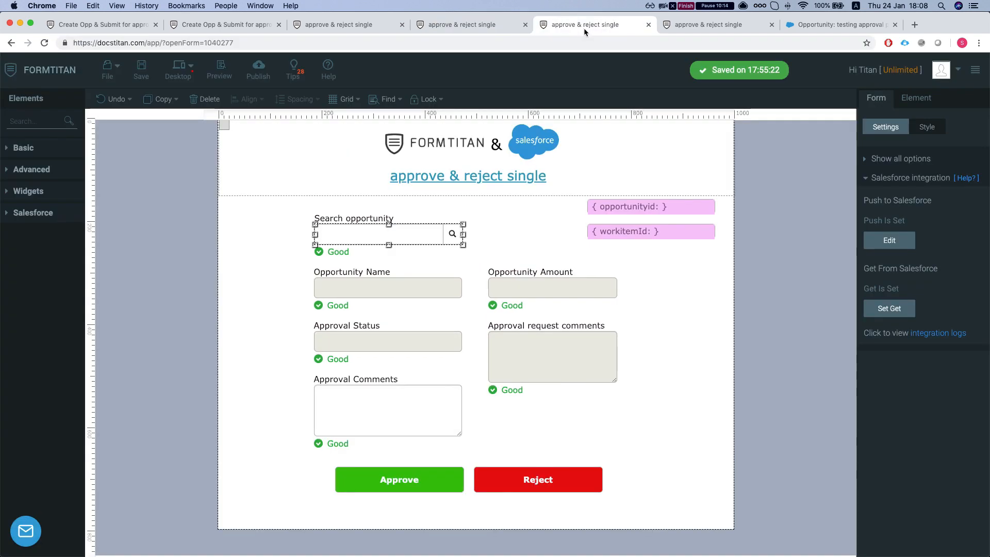
pyautogui.click(688, 29)
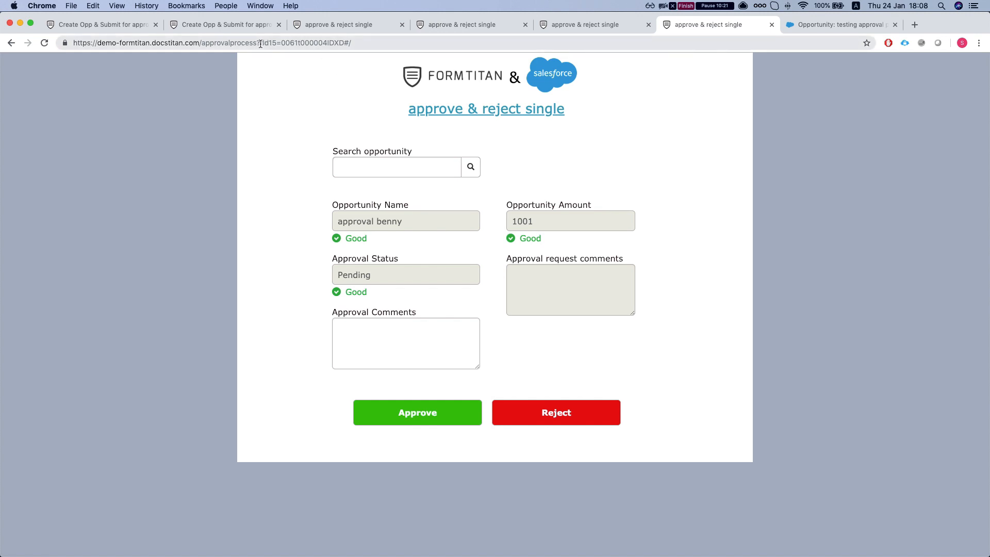
pyautogui.moveTo(260, 43); pyautogui.dragTo(371, 47)
pyautogui.write('fId')
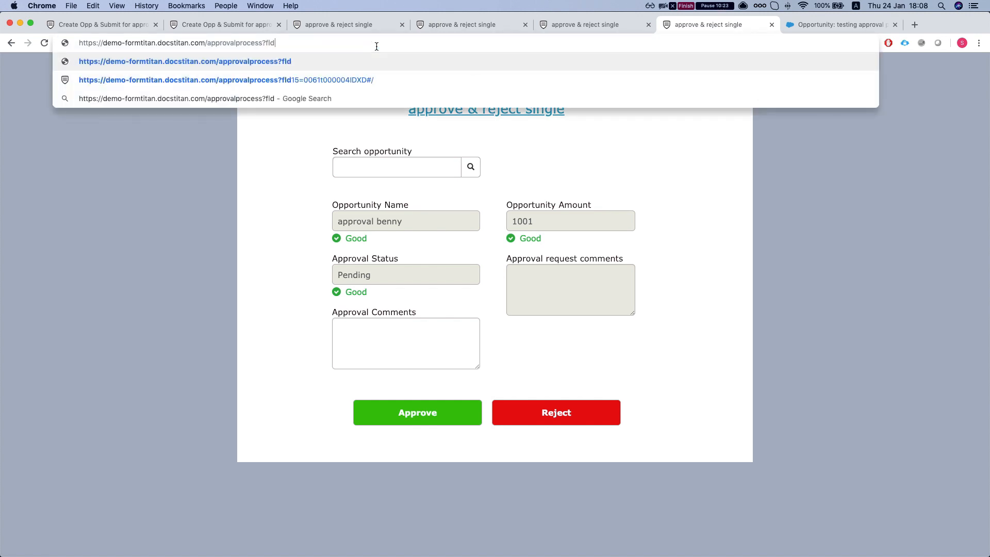
pyautogui.write('15=0061t000004IEZS')
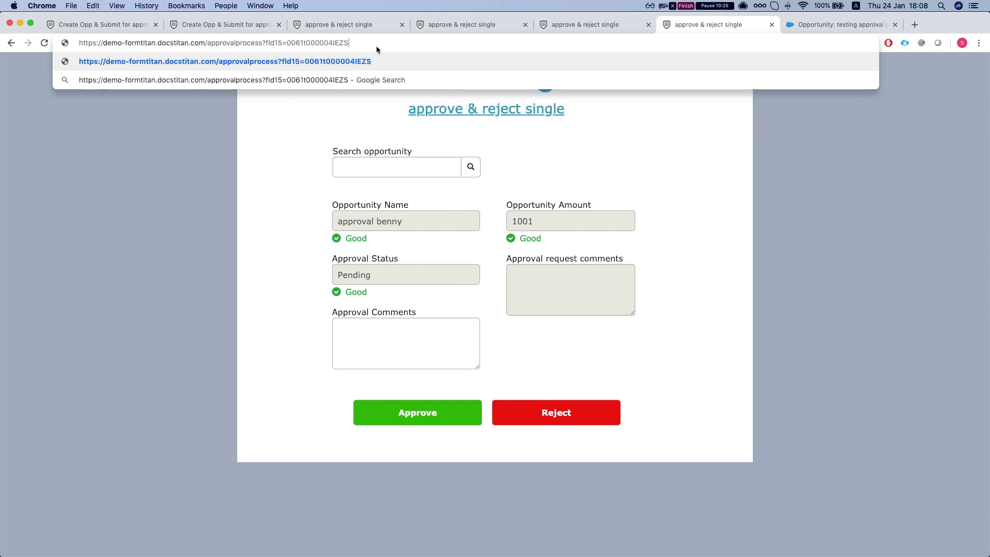
pyautogui.press('Return')
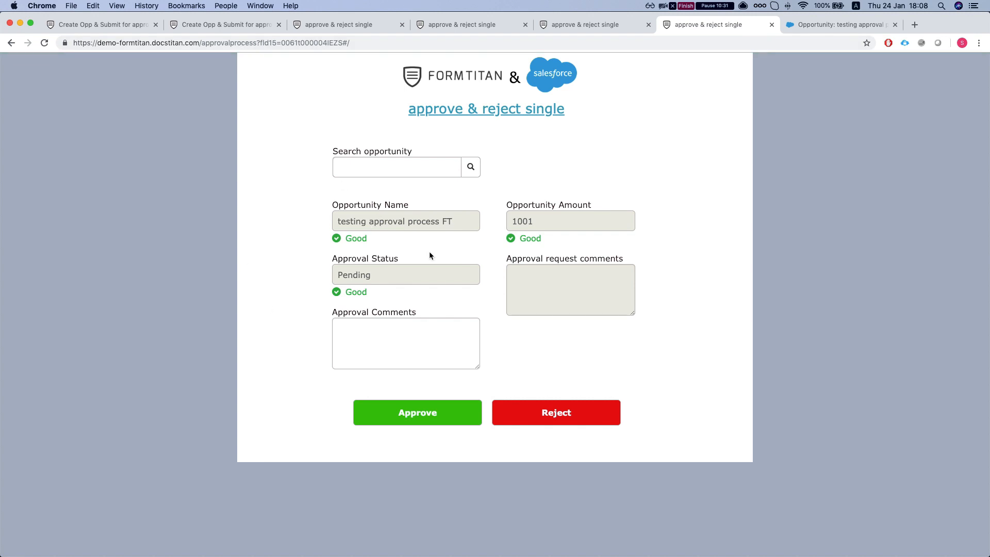
# Enter "rejected!" as the approval comment and reject the opportunity.
pyautogui.write('rt')
pyautogui.write('re')
pyautogui.write('jecte')
pyautogui.click(555, 412)
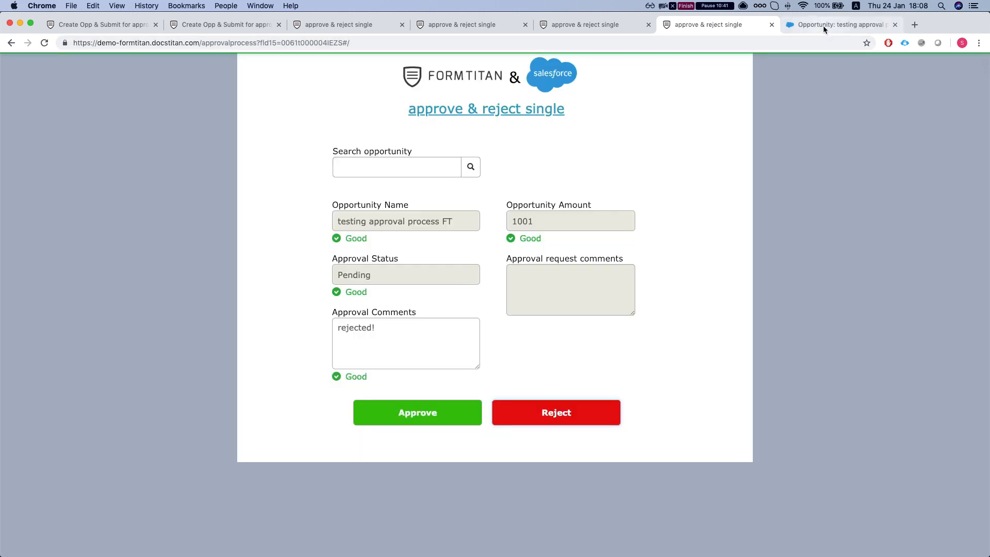
# Reload the opportunity record in Salesforce and examine the status and comment of the newest Approval History step.
pyautogui.click(822, 26)
pyautogui.press('super+r')
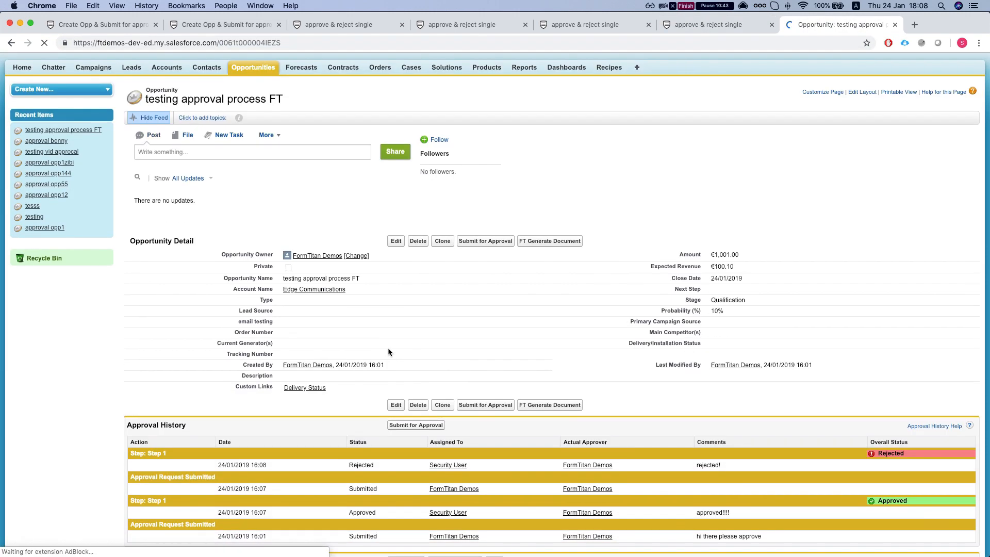
pyautogui.scroll(-3, 620, 393)
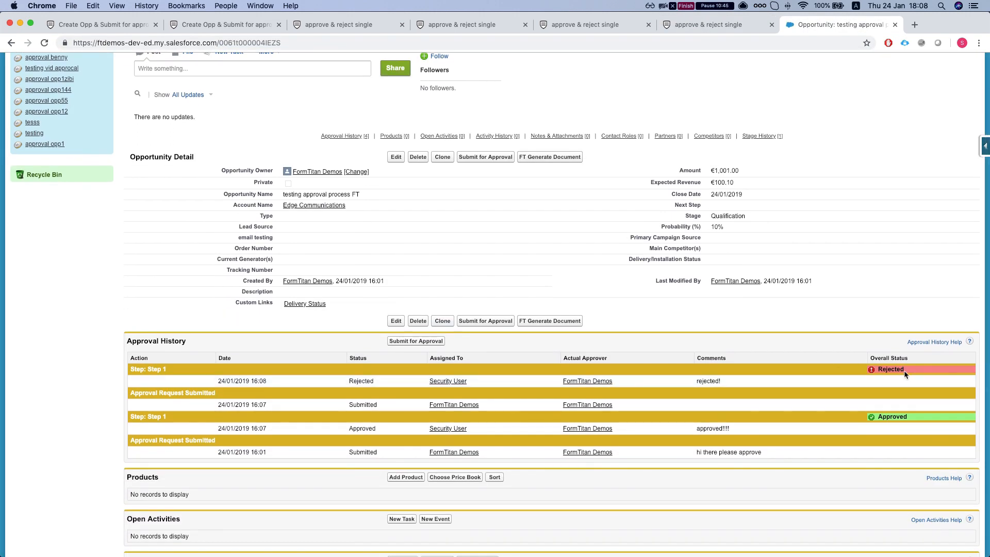
pyautogui.moveTo(908, 369); pyautogui.dragTo(880, 370)
pyautogui.click(879, 369)
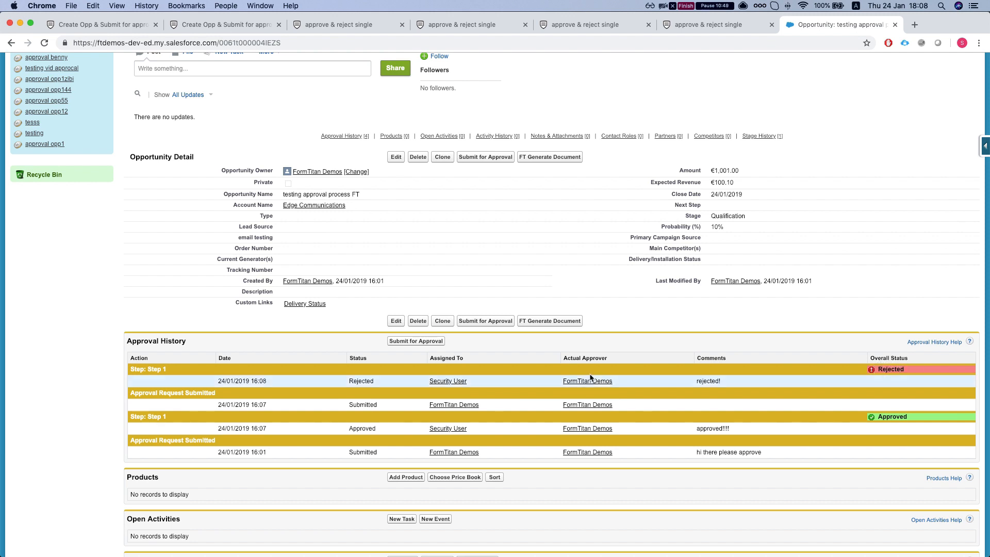
pyautogui.scroll(-2, 342, 361)
pyautogui.scroll(5, 342, 361)
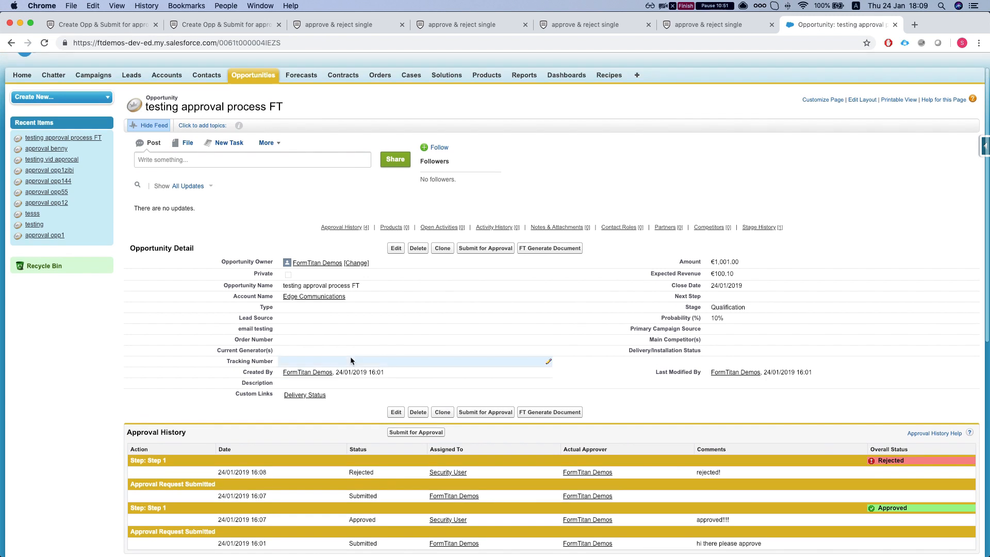